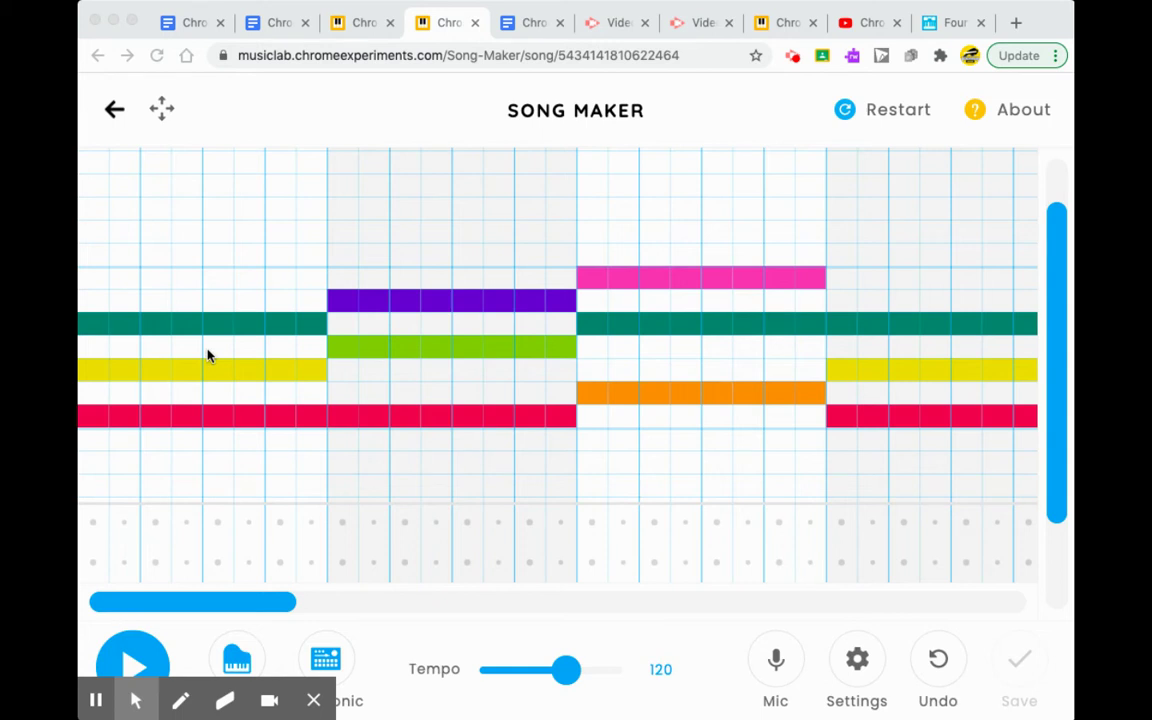
Examine the harmony chords across all measures of the song, from the opening phrase to the ending and back
scroll(207, 355, right, 5)
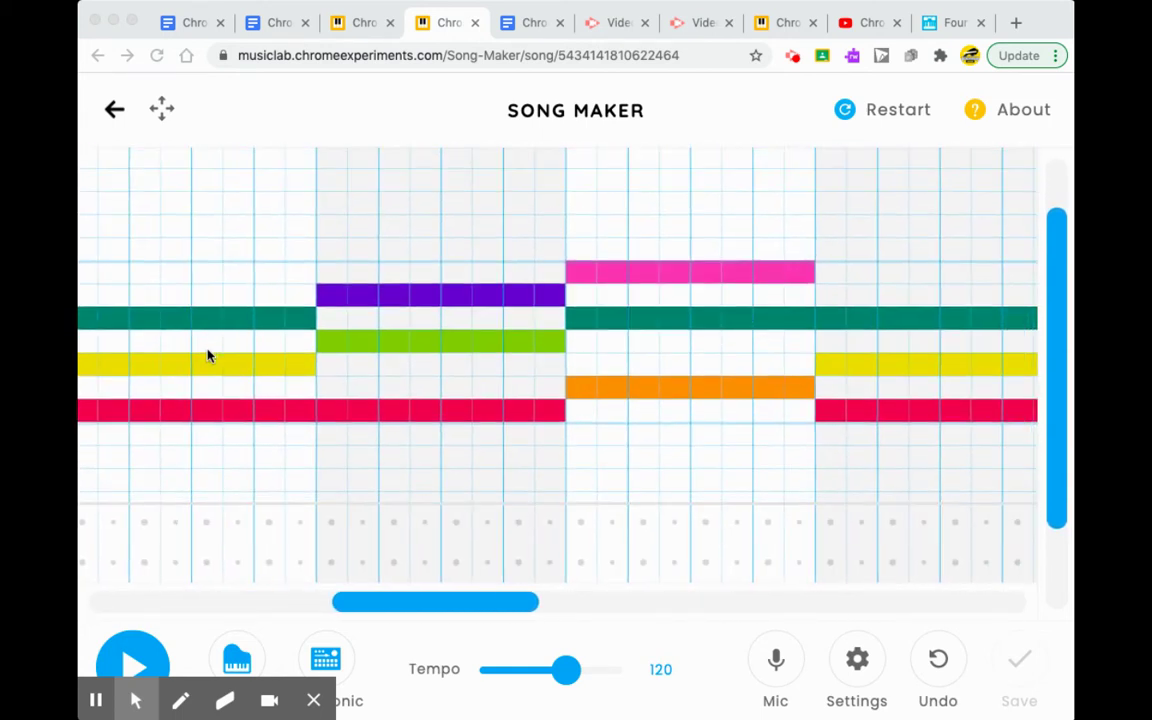
scroll(207, 355, right, 10)
scroll(207, 355, up, 1)
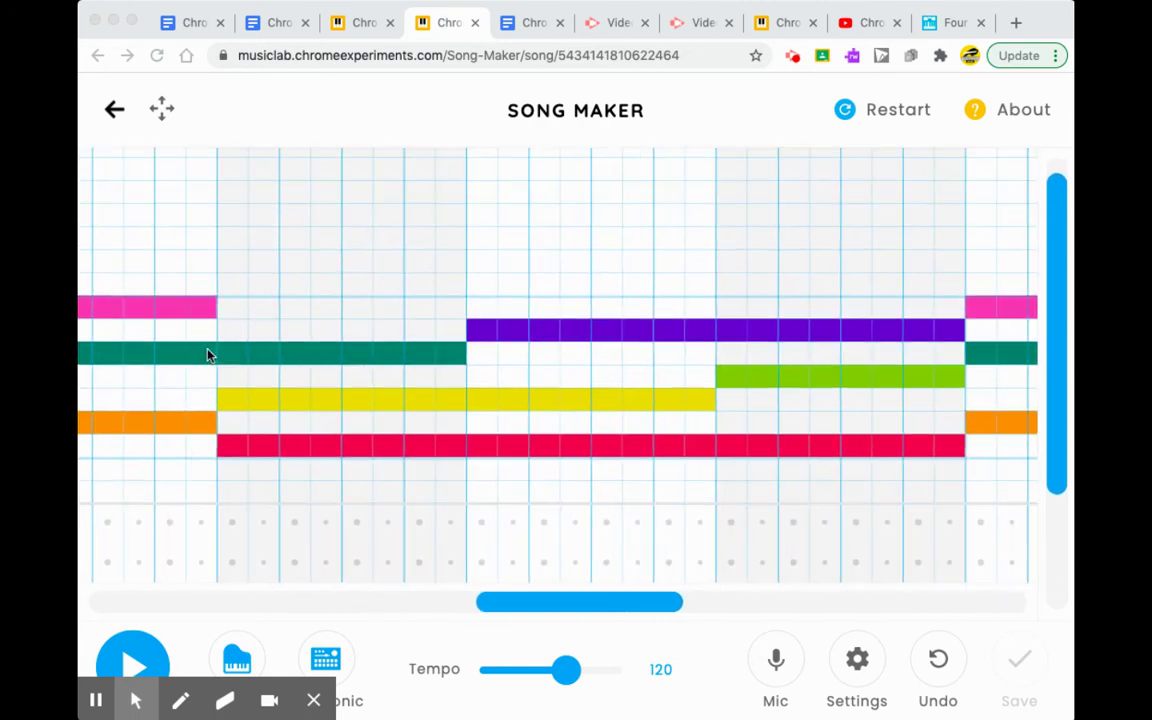
scroll(207, 355, right, 5)
scroll(207, 355, down, 1)
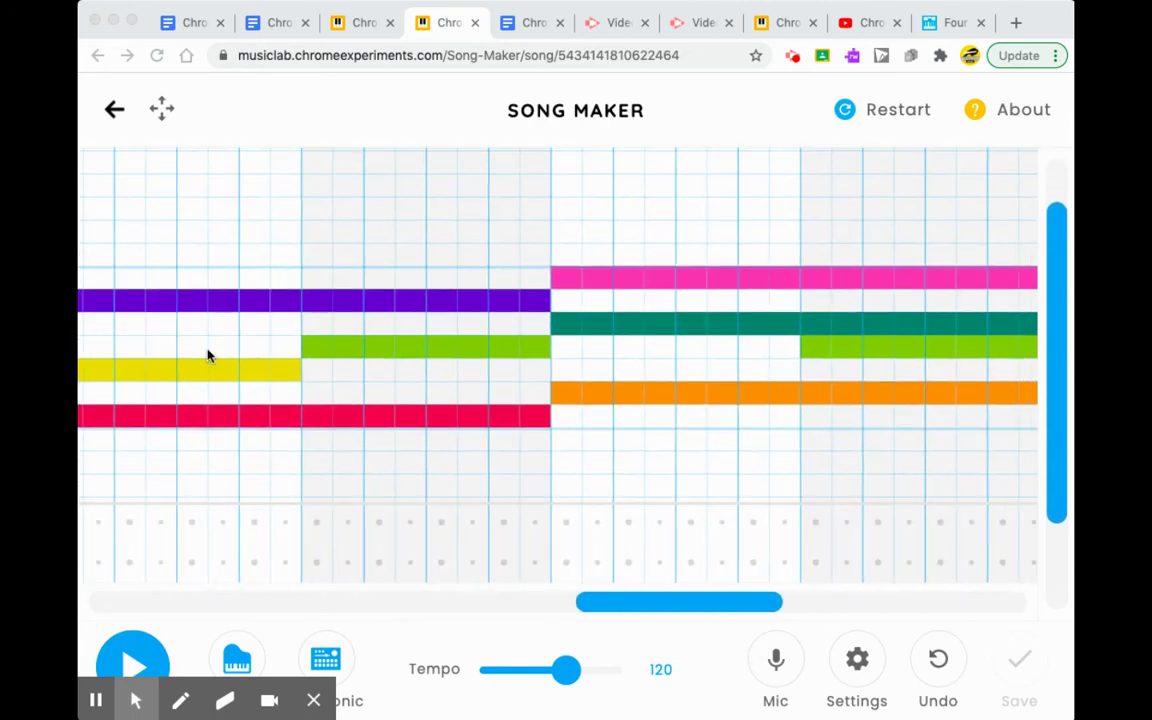
scroll(207, 355, right, 10)
scroll(207, 355, up, 1)
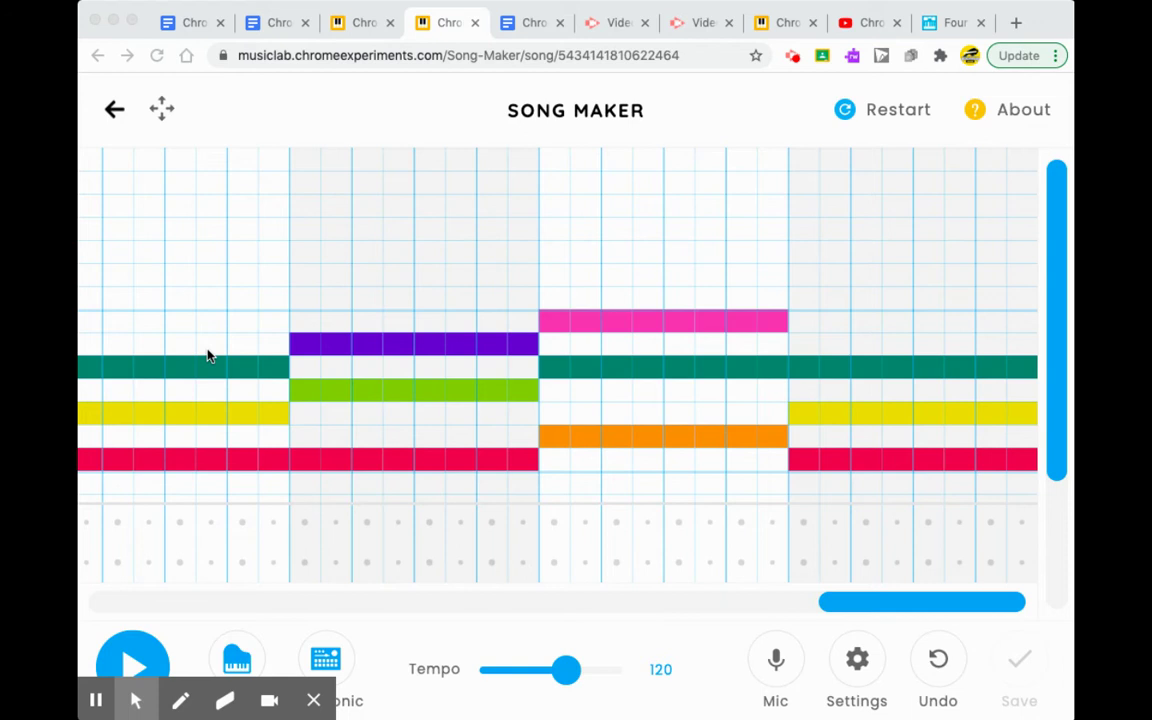
scroll(207, 355, left, 15)
scroll(207, 355, down, 2)
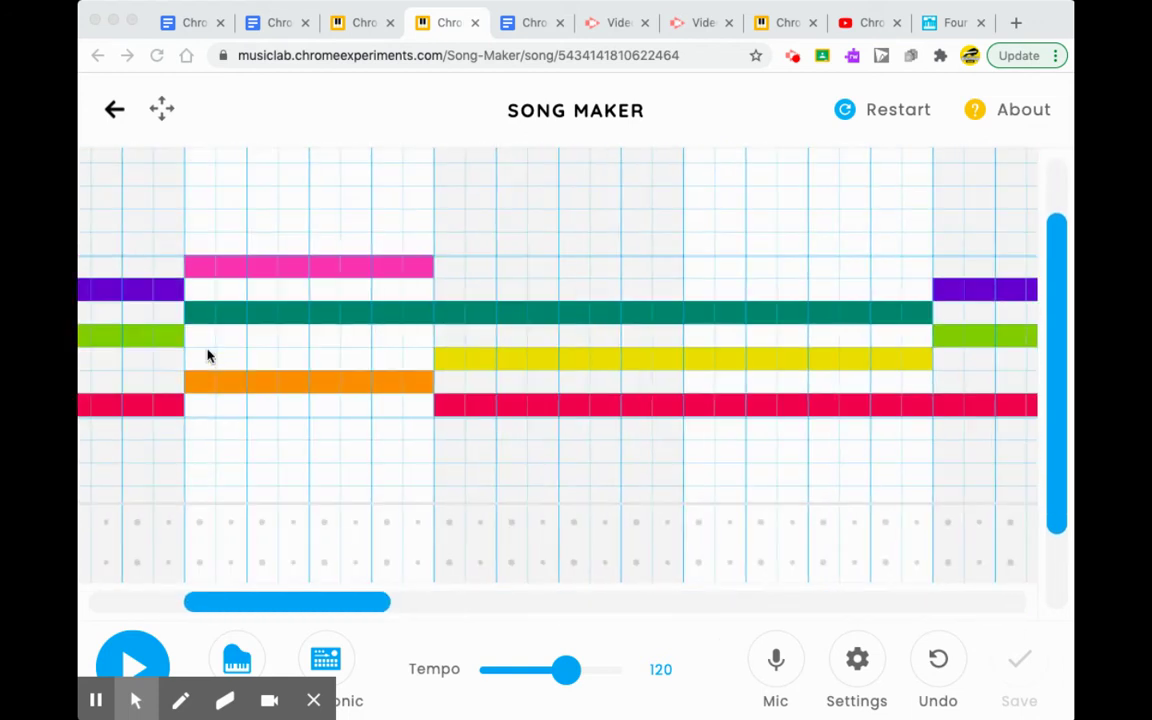
scroll(207, 355, left, 5)
scroll(207, 355, down, 1)
scroll(207, 355, right, 5)
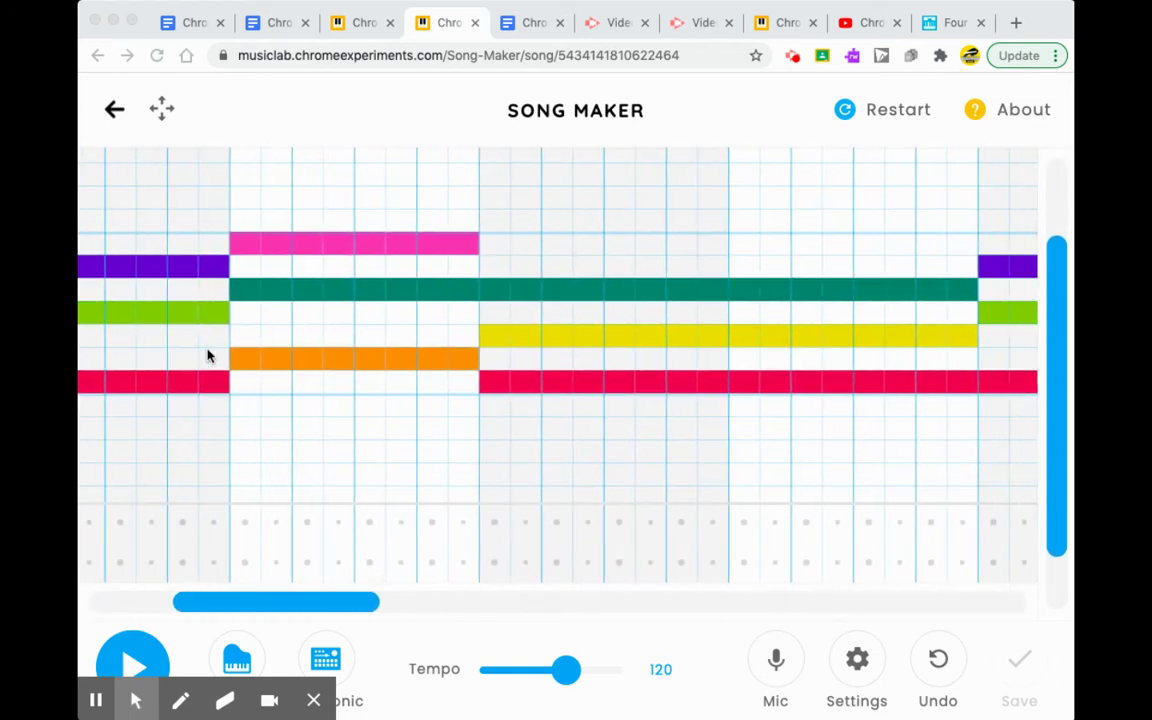
scroll(207, 355, right, 10)
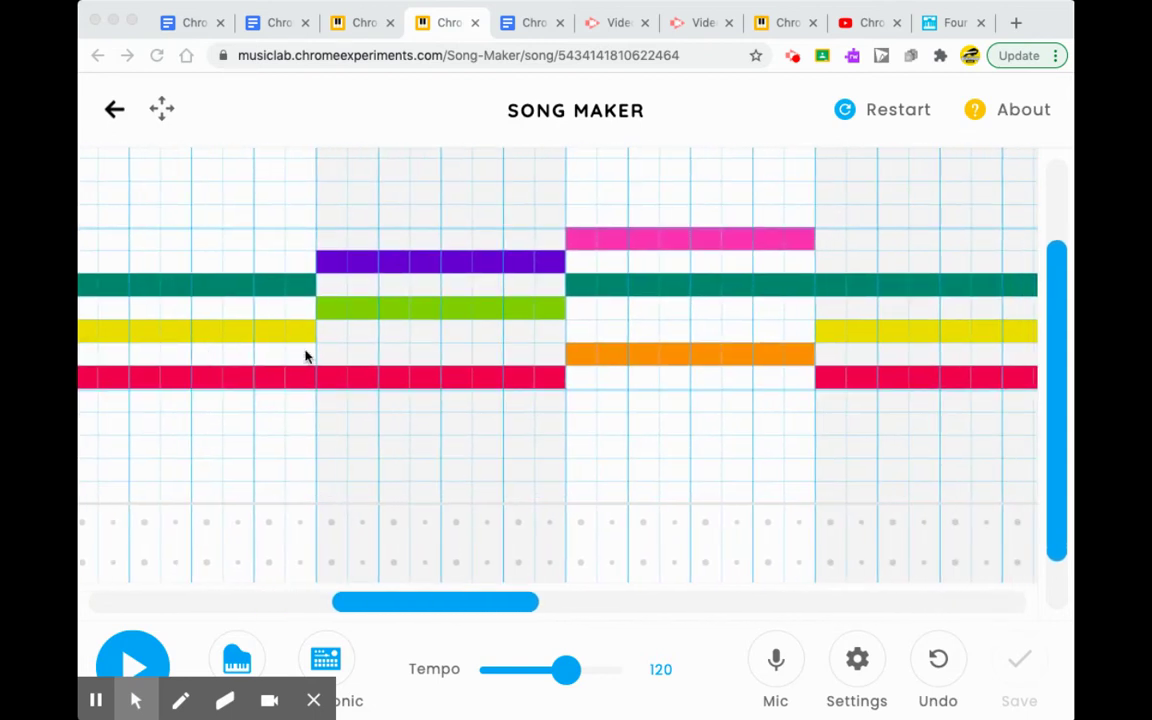
scroll(306, 356, left, 10)
scroll(306, 356, down, 1)
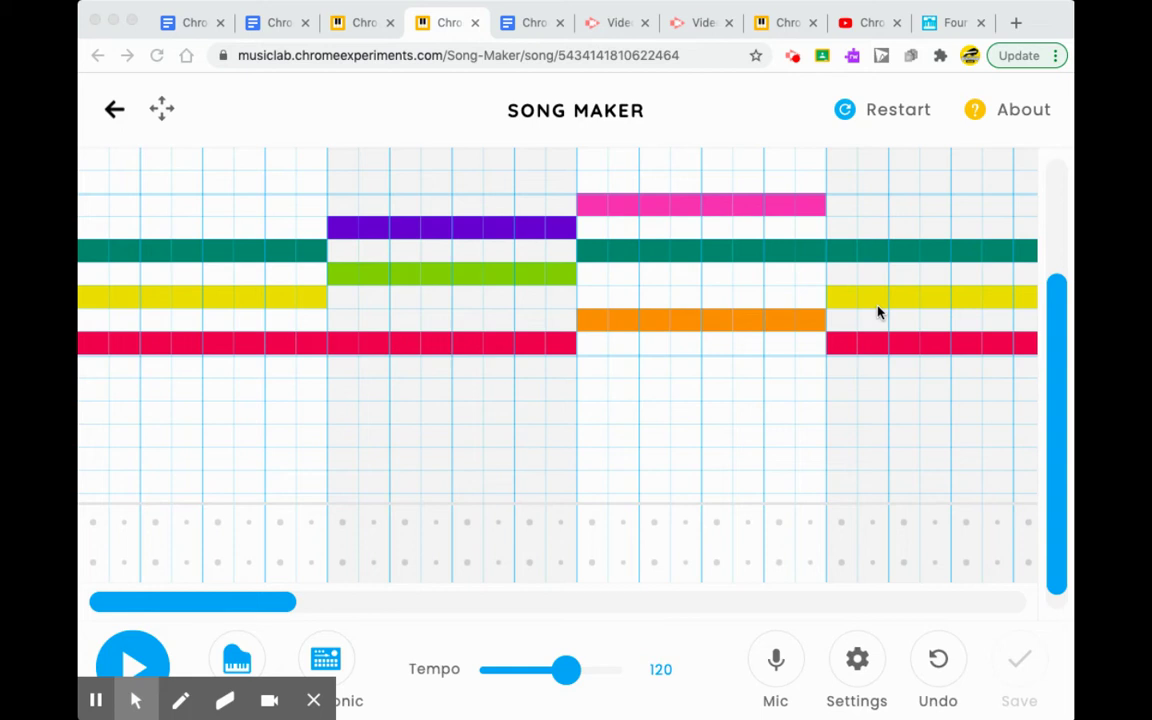
scroll(715, 380, up, 4)
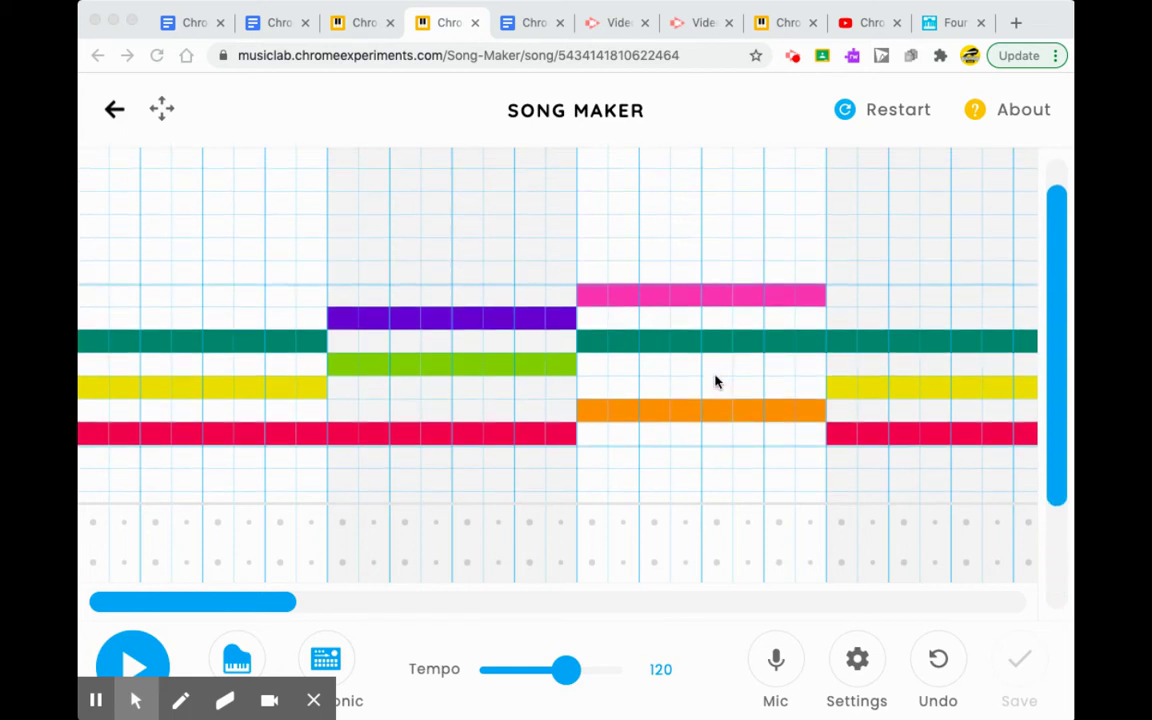
Play the harmony-only song, stop the playback, and return to the opening measures
click(130, 665)
click(129, 667)
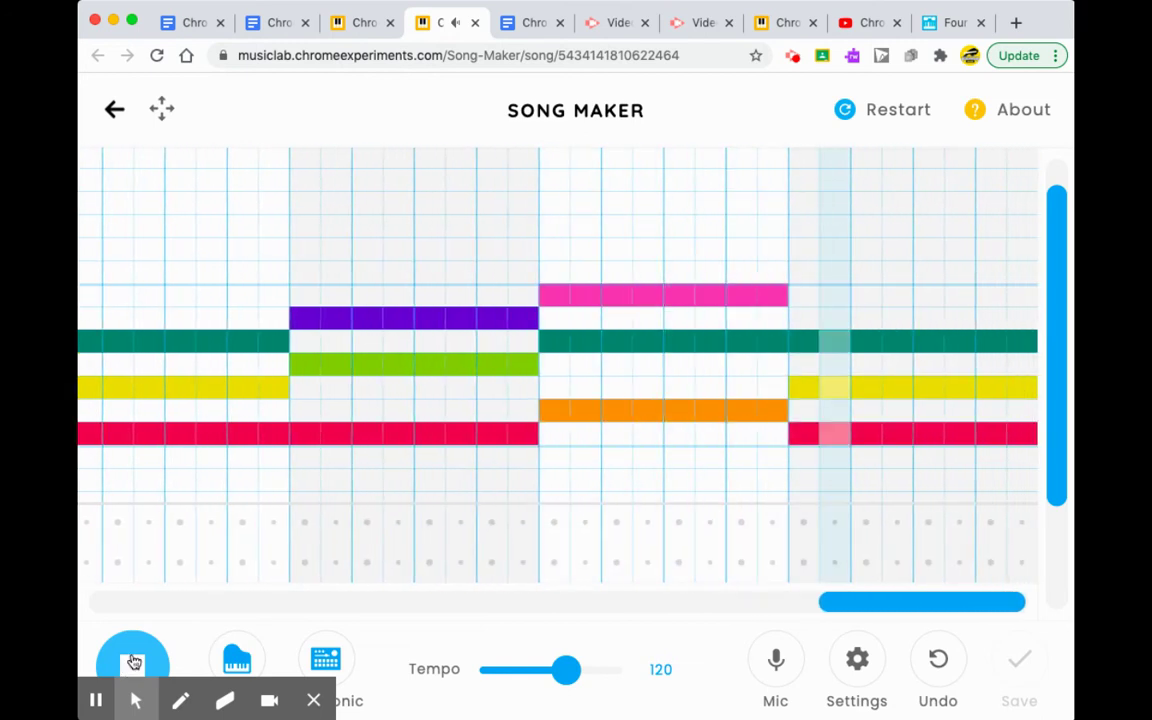
click(135, 662)
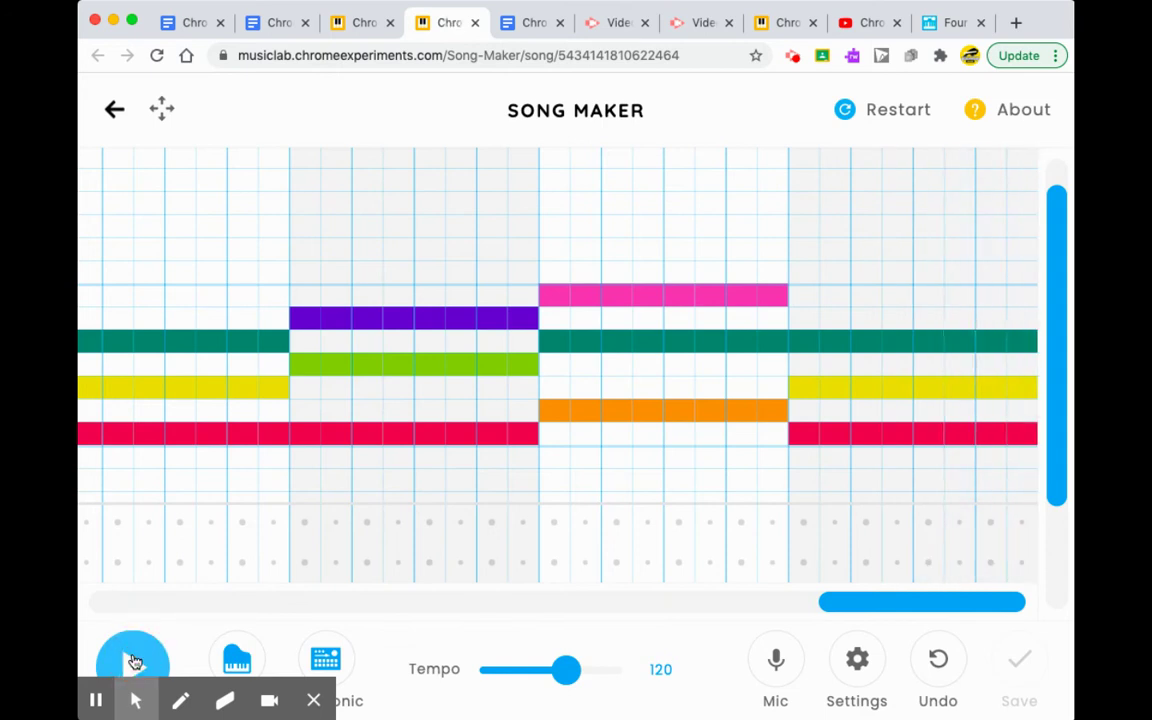
scroll(457, 387, left, 5)
scroll(457, 387, down, 1)
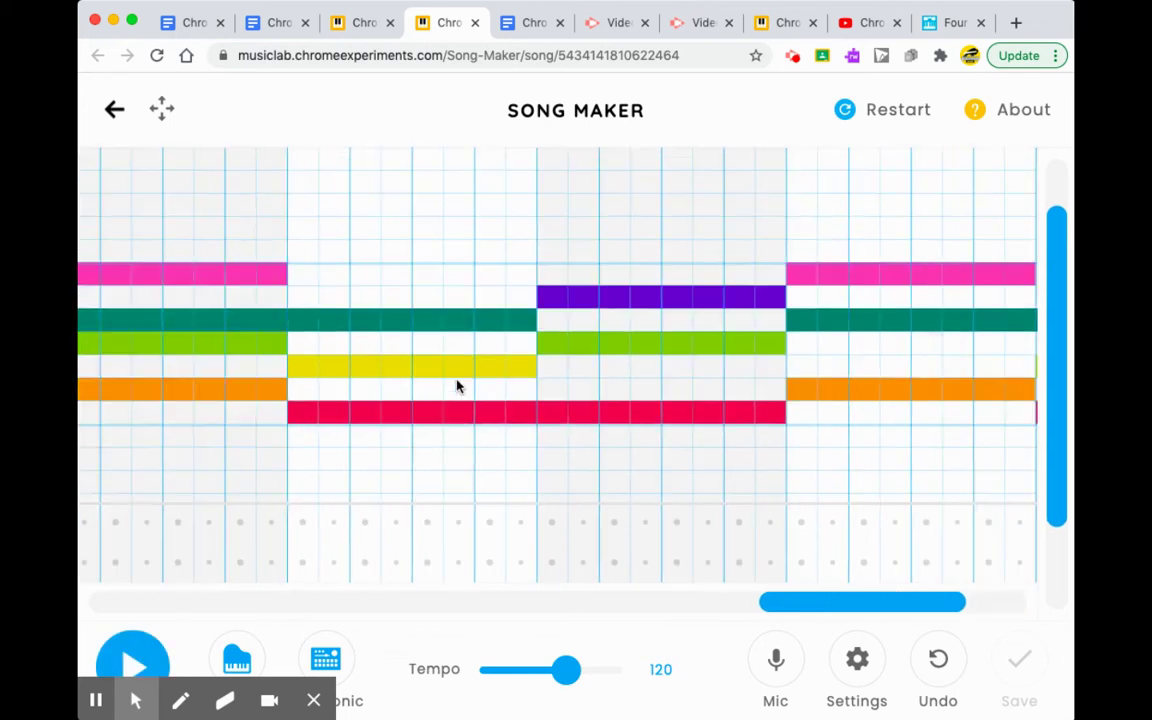
scroll(457, 387, left, 15)
scroll(457, 387, down, 1)
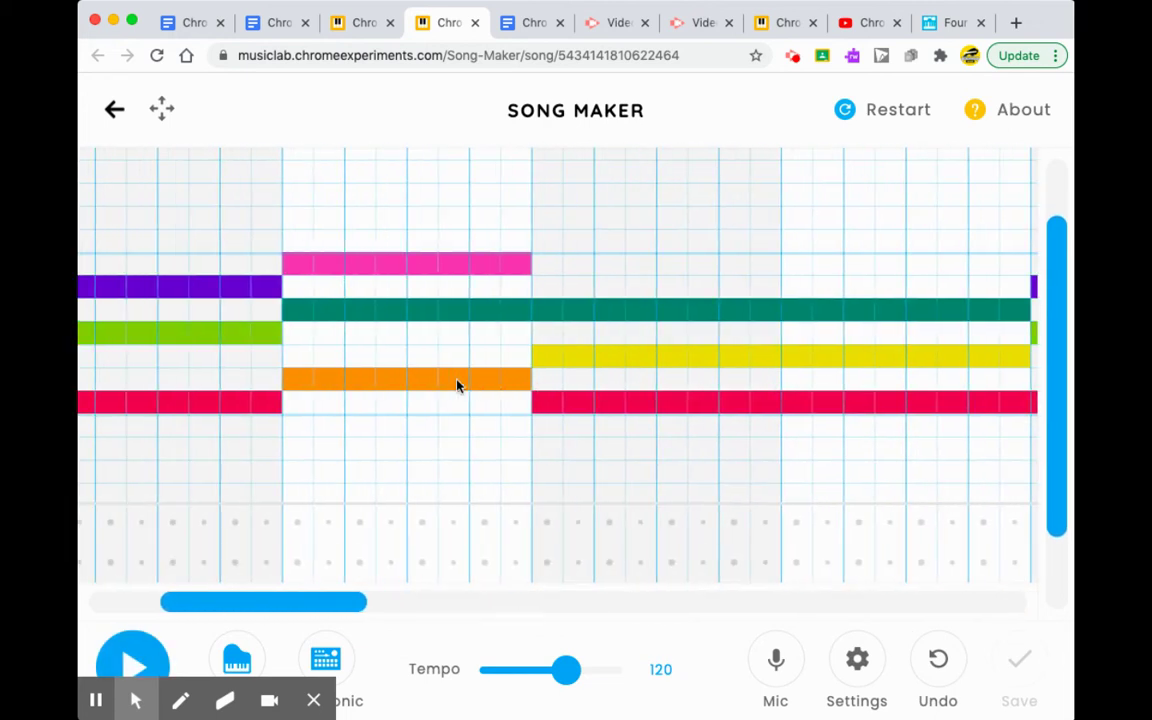
scroll(457, 387, left, 5)
scroll(457, 387, up, 1)
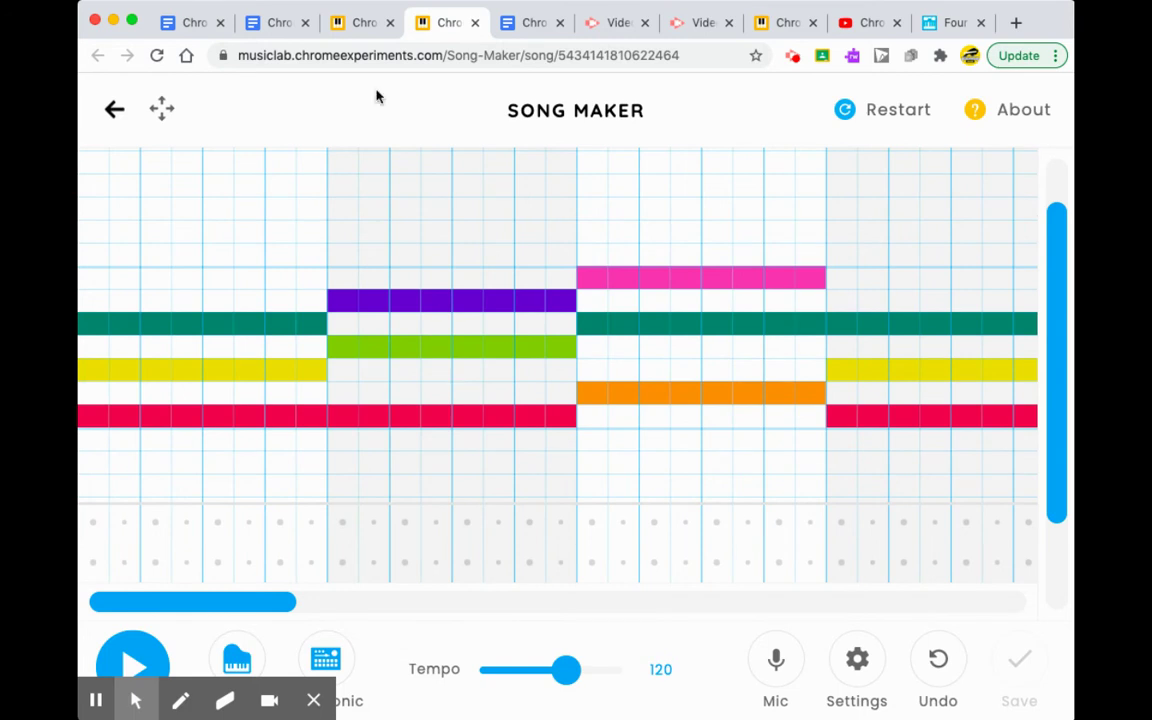
Switch to the song version with a melody above the harmony, play it, stop it, and return to the start
click(357, 25)
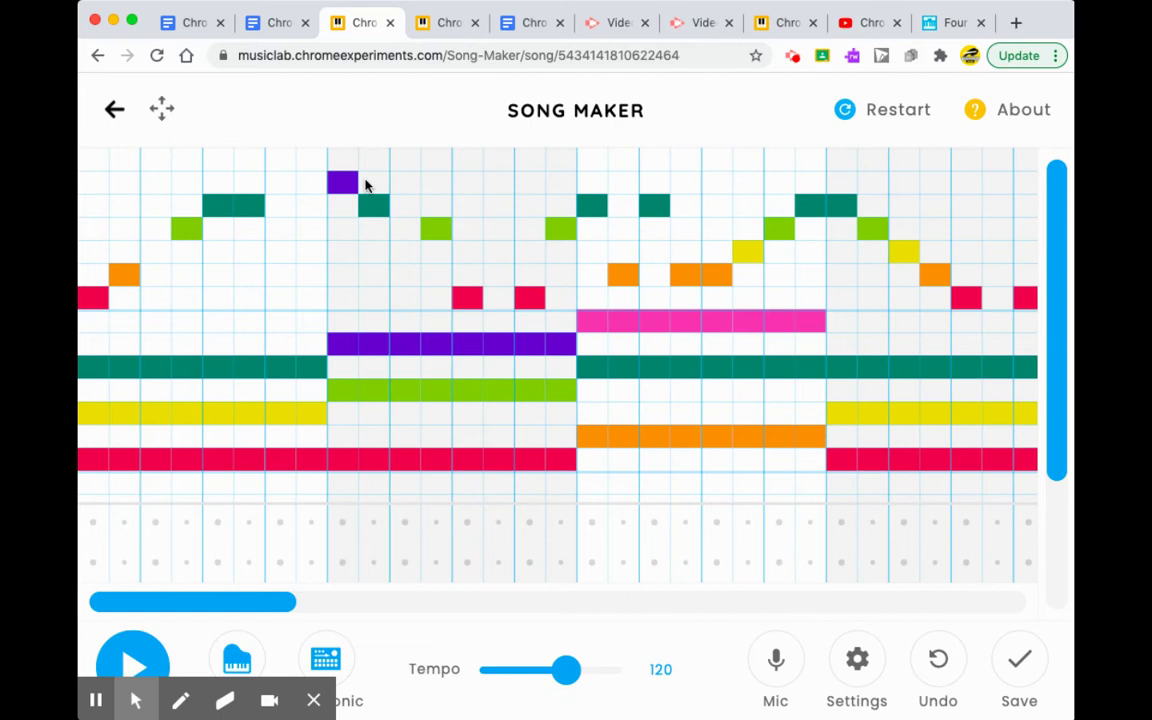
click(136, 668)
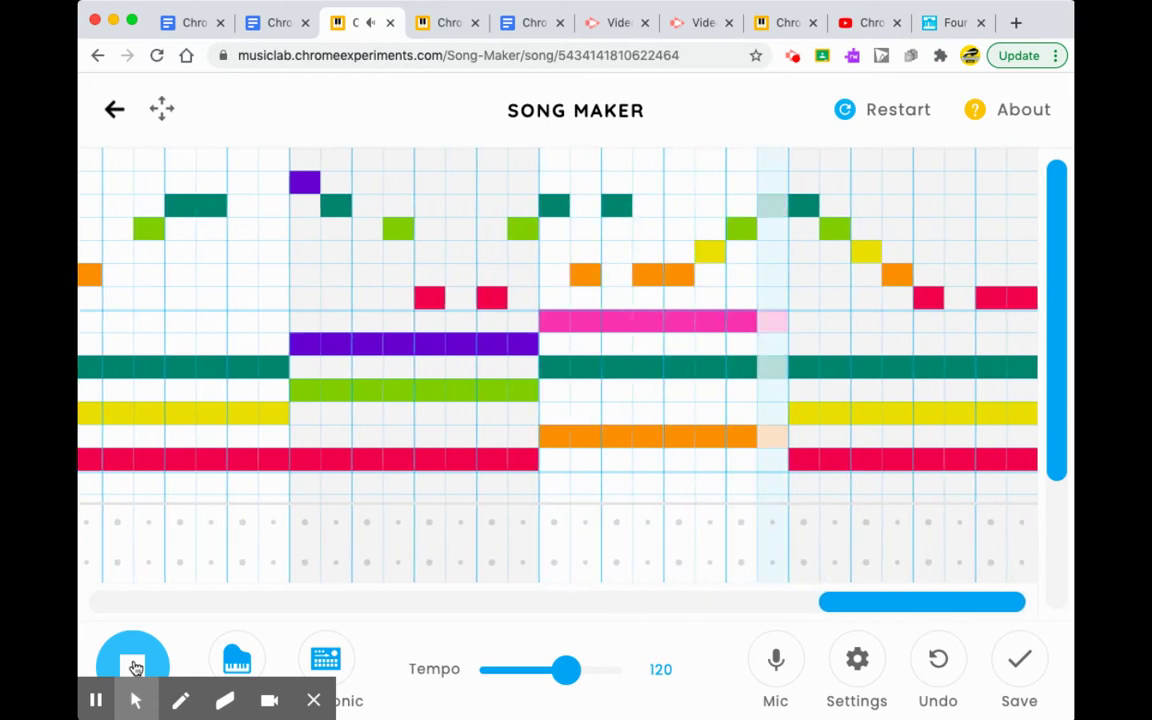
click(134, 664)
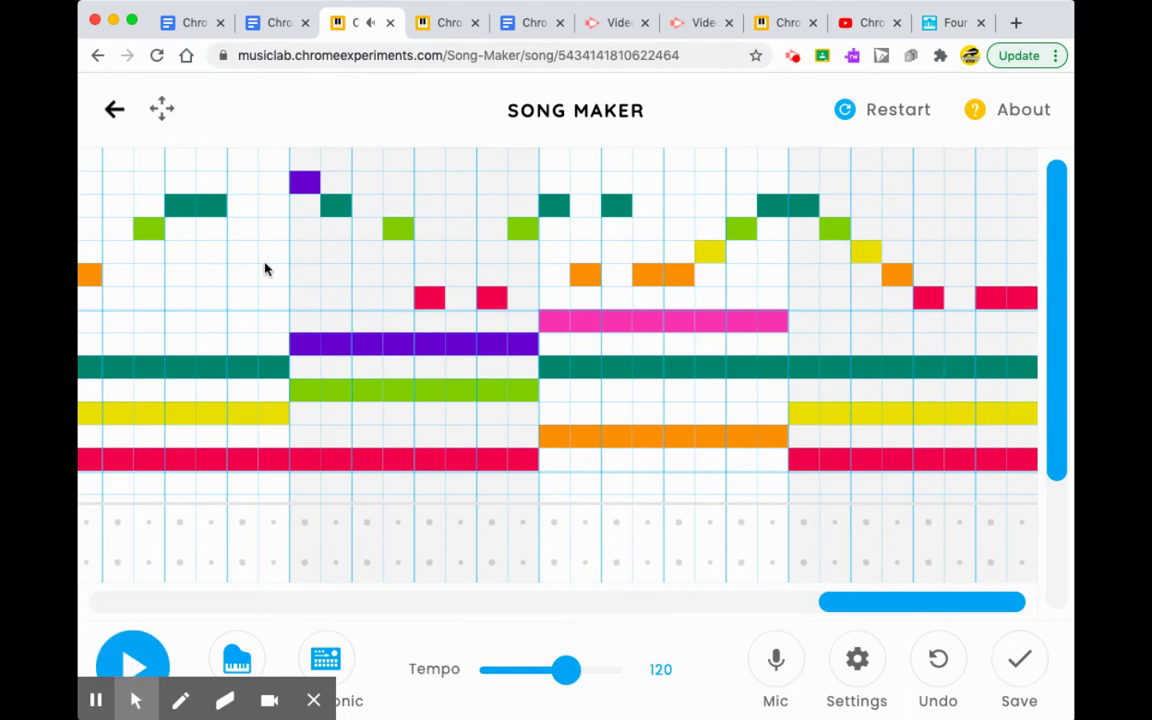
scroll(358, 399, left, 15)
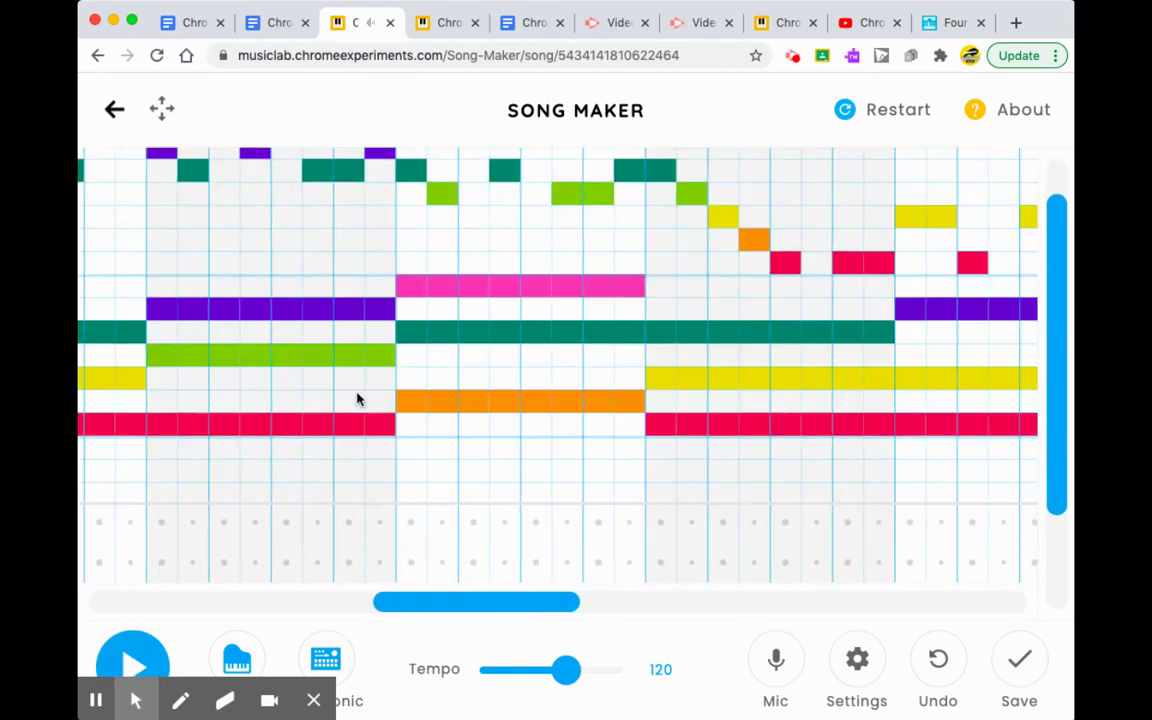
scroll(358, 399, left, 5)
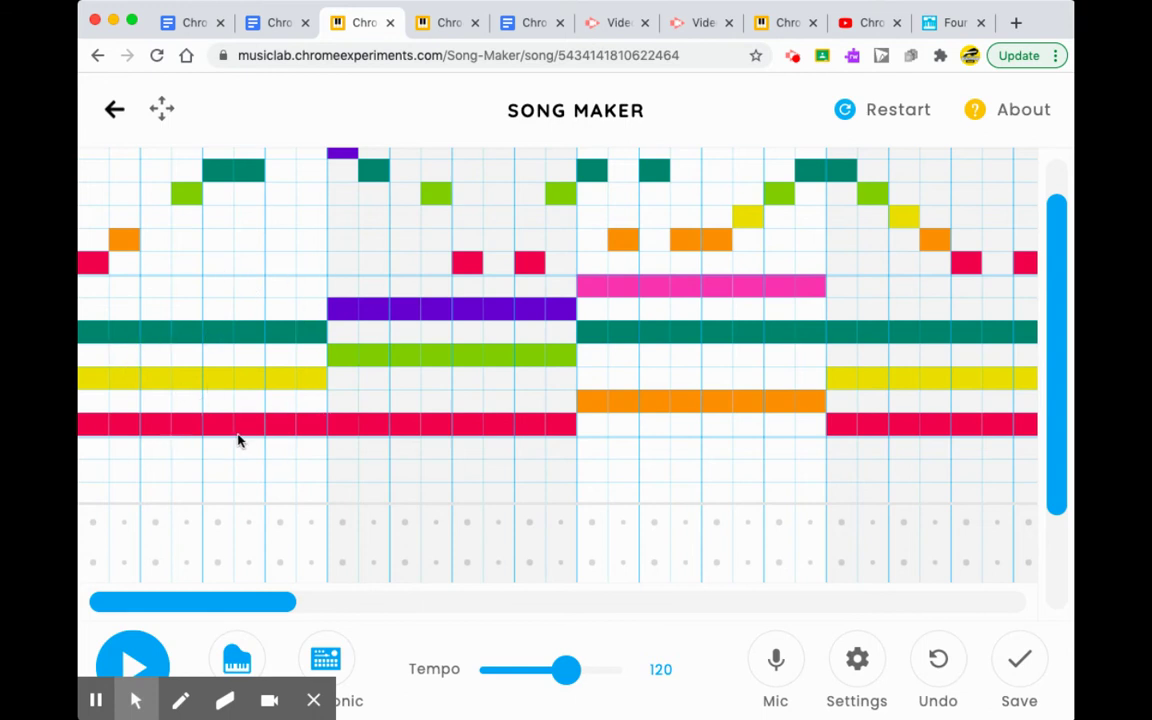
Compare the melody in the highest octave with the harmony and the empty octave beneath it in the opening measures
scroll(238, 440, up, 1)
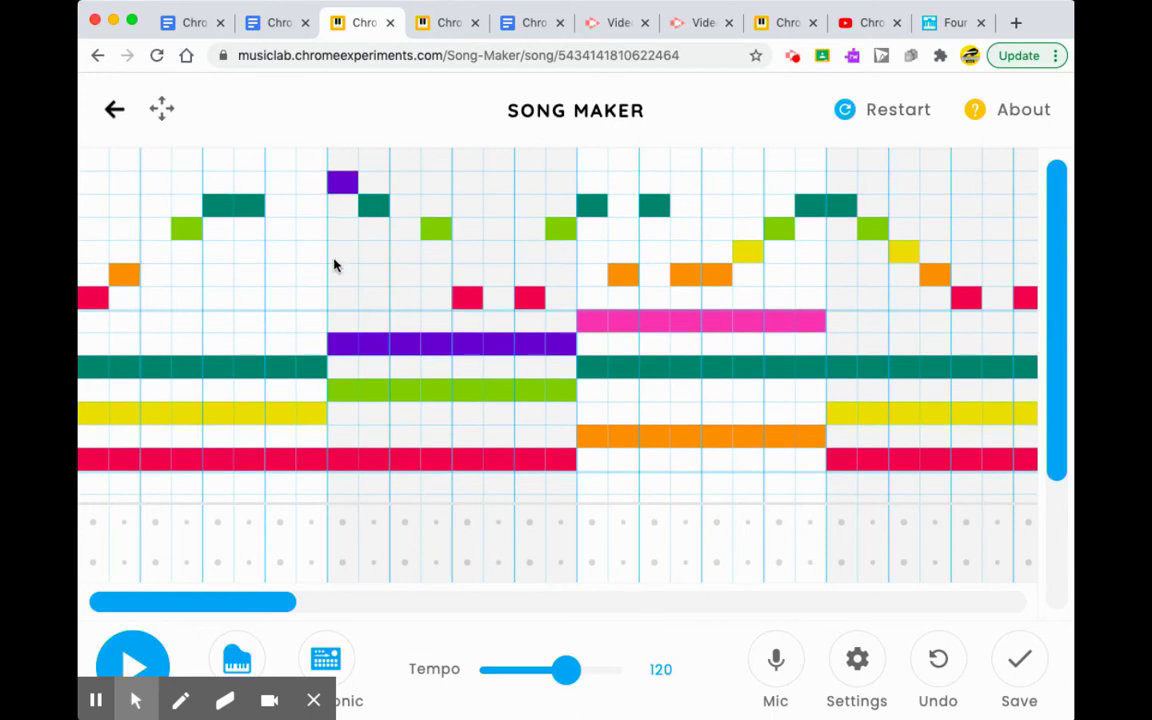
scroll(336, 265, down, 4)
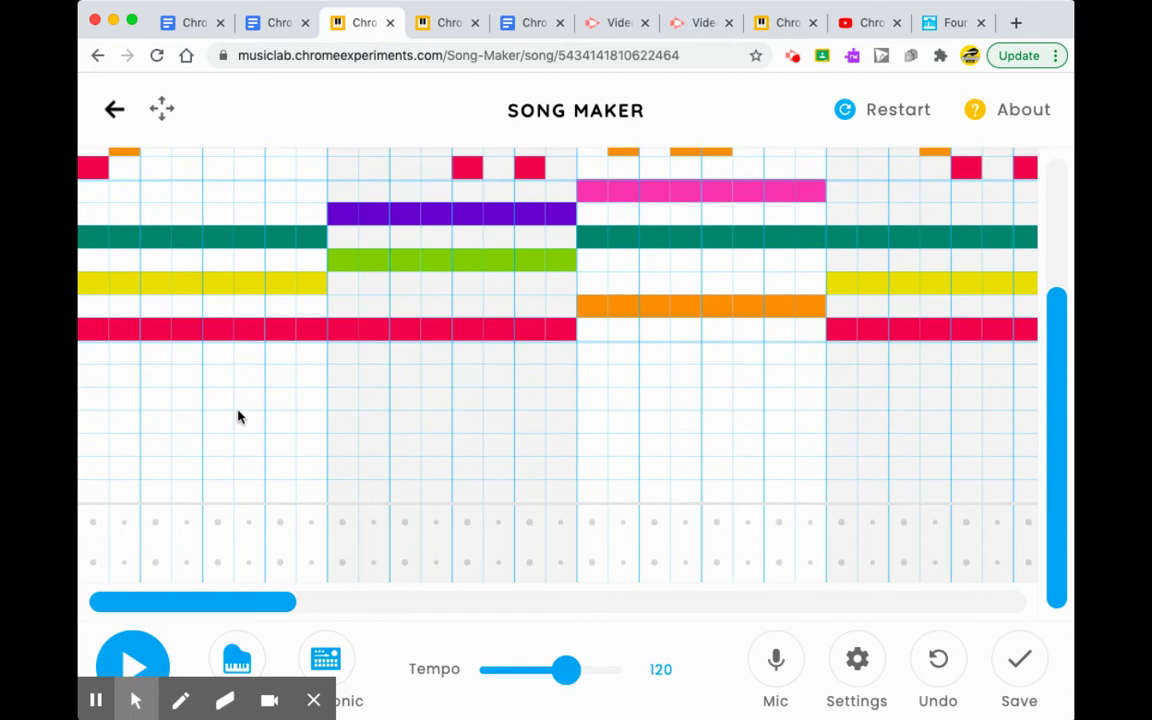
scroll(221, 440, right, 5)
scroll(221, 440, left, 5)
scroll(222, 439, up, 5)
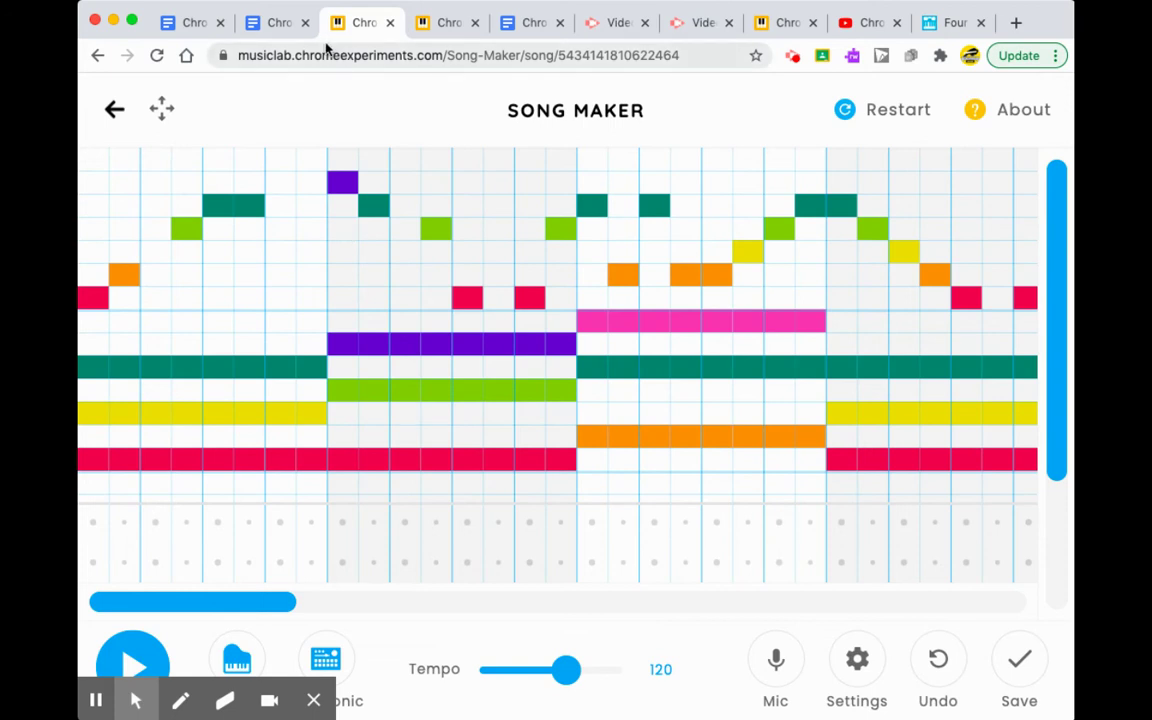
Open the Chrome Lab Song Maker Melody Assignment in Google Docs and read from its introduction through the Definition of Melody
click(277, 30)
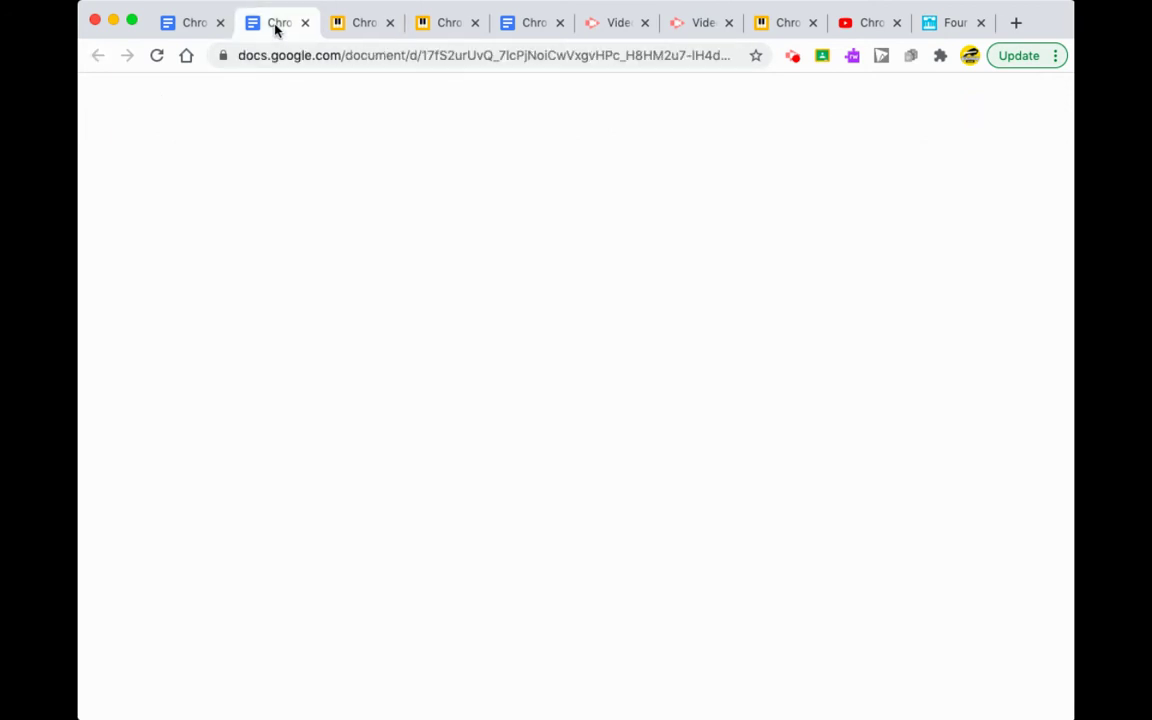
scroll(463, 513, up, 5)
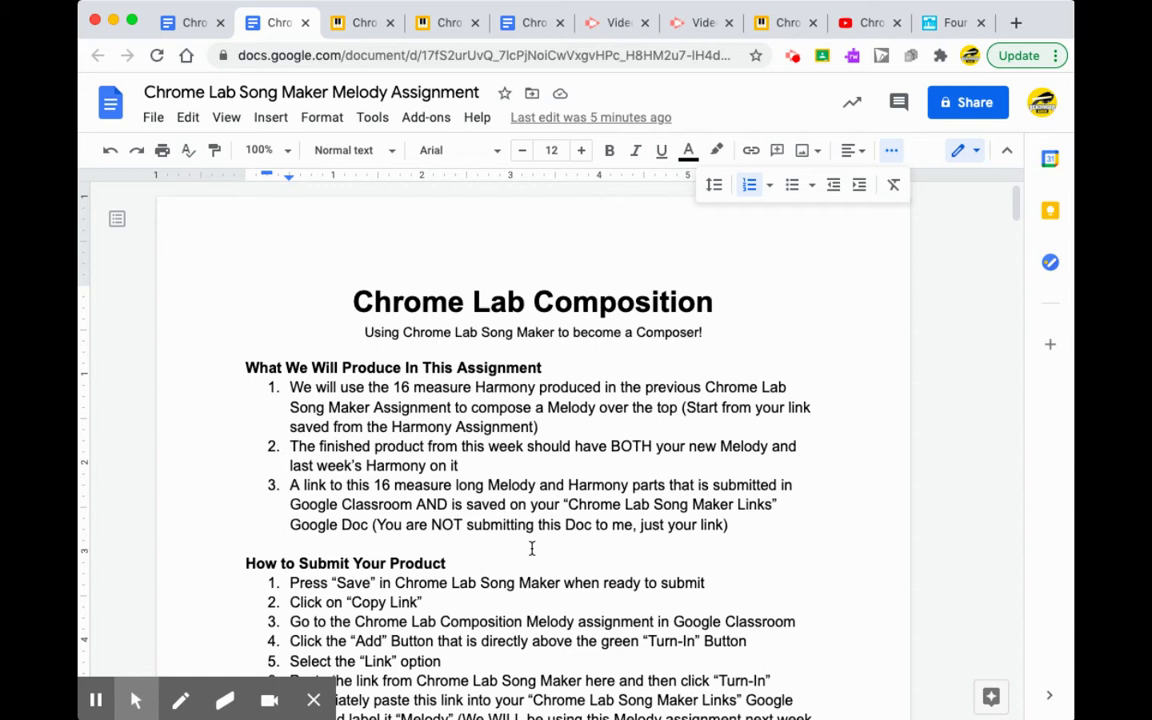
scroll(531, 548, down, 4)
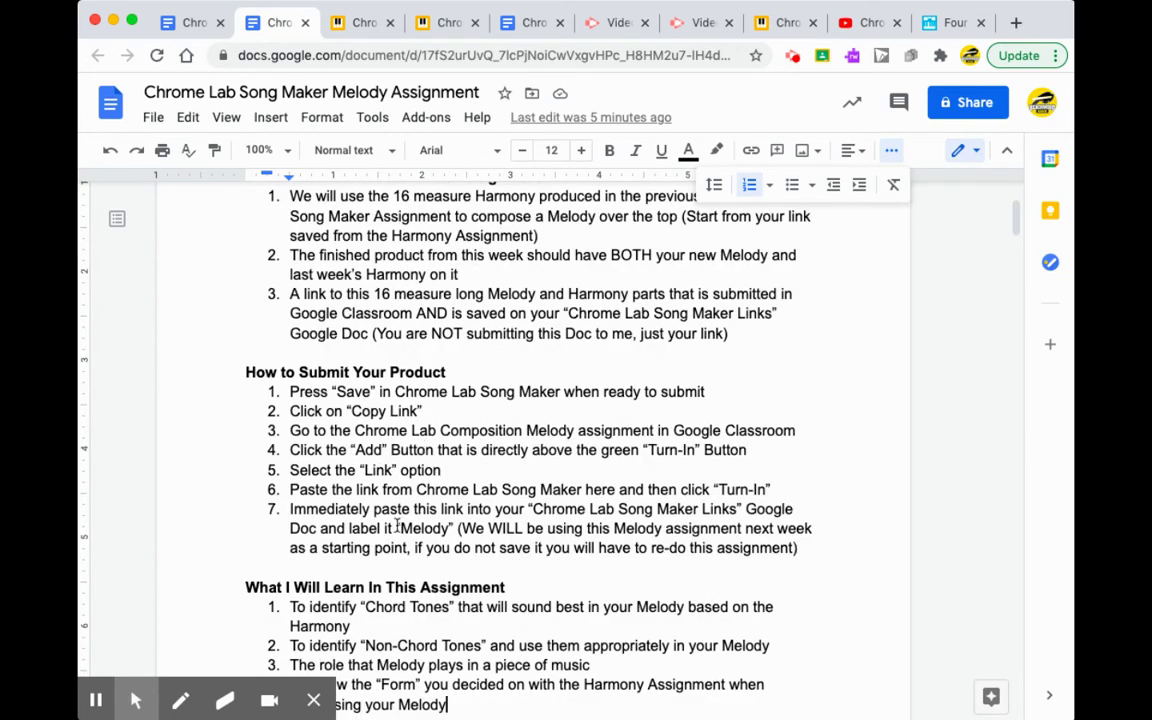
scroll(401, 533, down, 2)
scroll(401, 533, down, 5)
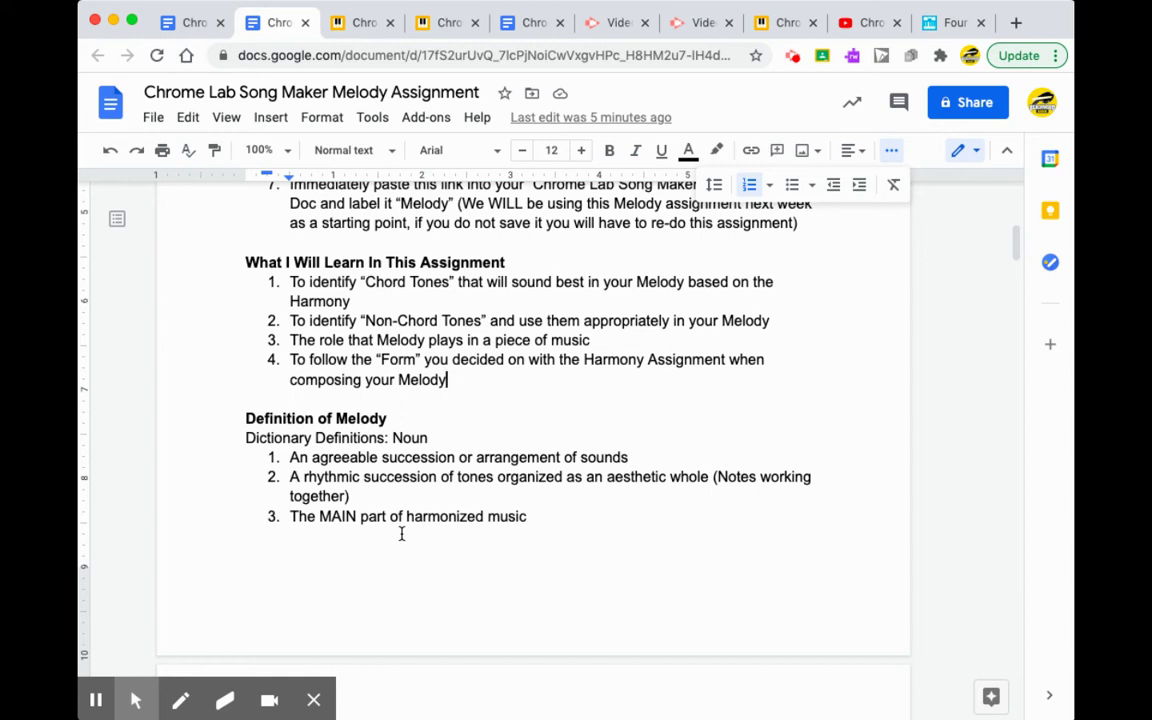
scroll(441, 480, down, 2)
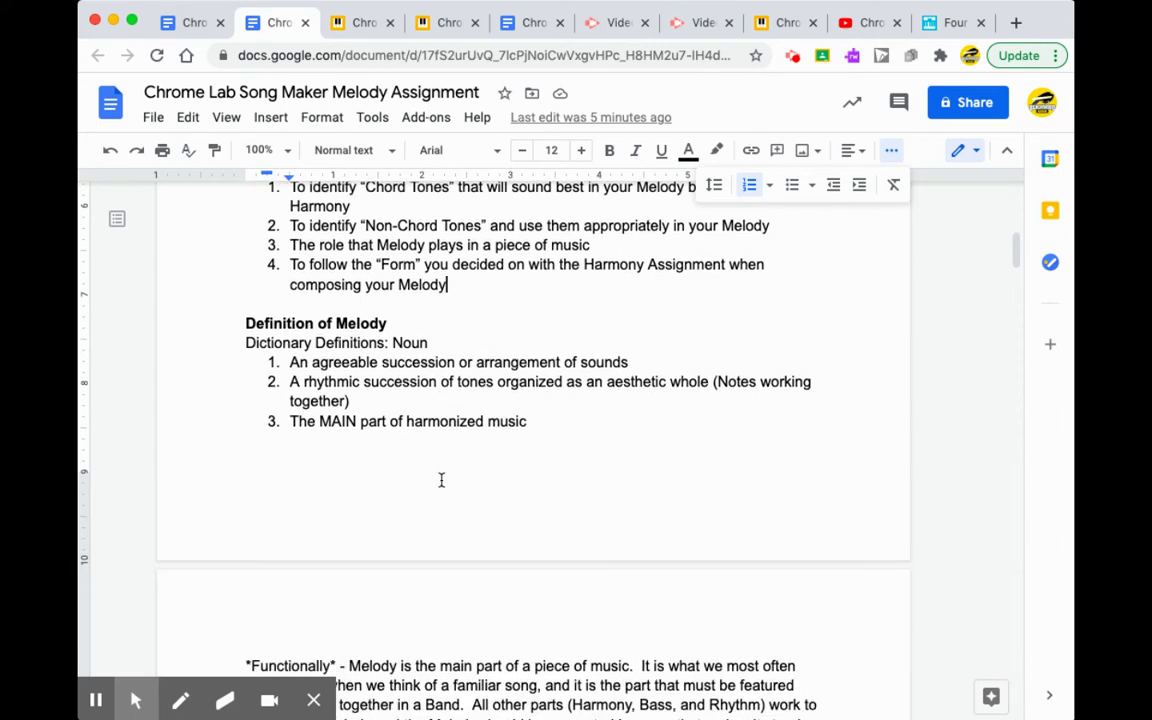
scroll(441, 480, down, 2)
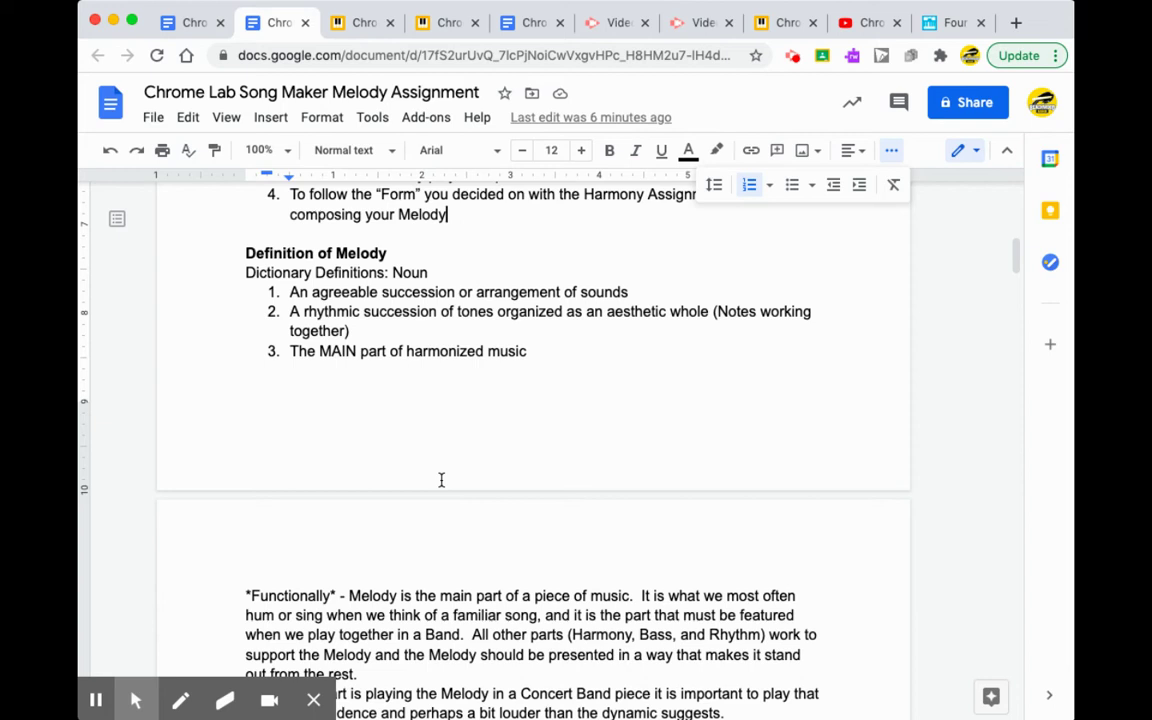
Read the assignment's sections on the melody's function, its placement in Song Maker, and reviewing the chosen form
scroll(441, 480, down, 3)
scroll(441, 480, down, 3)
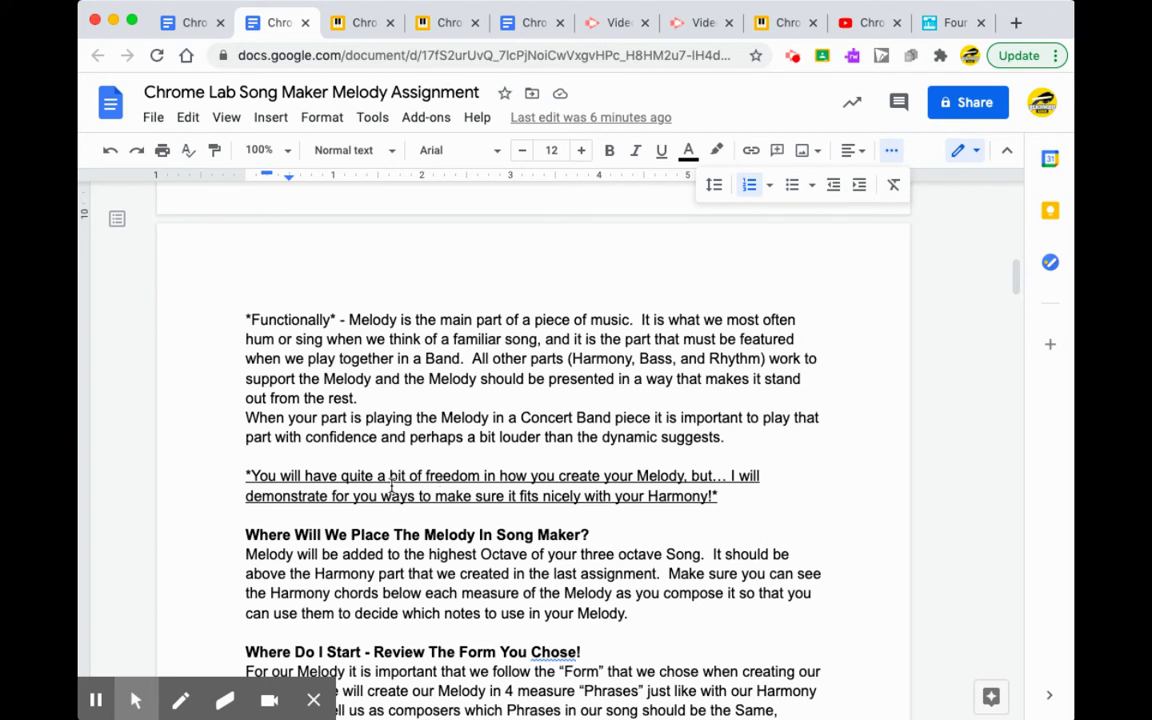
scroll(400, 481, down, 3)
scroll(400, 481, down, 1)
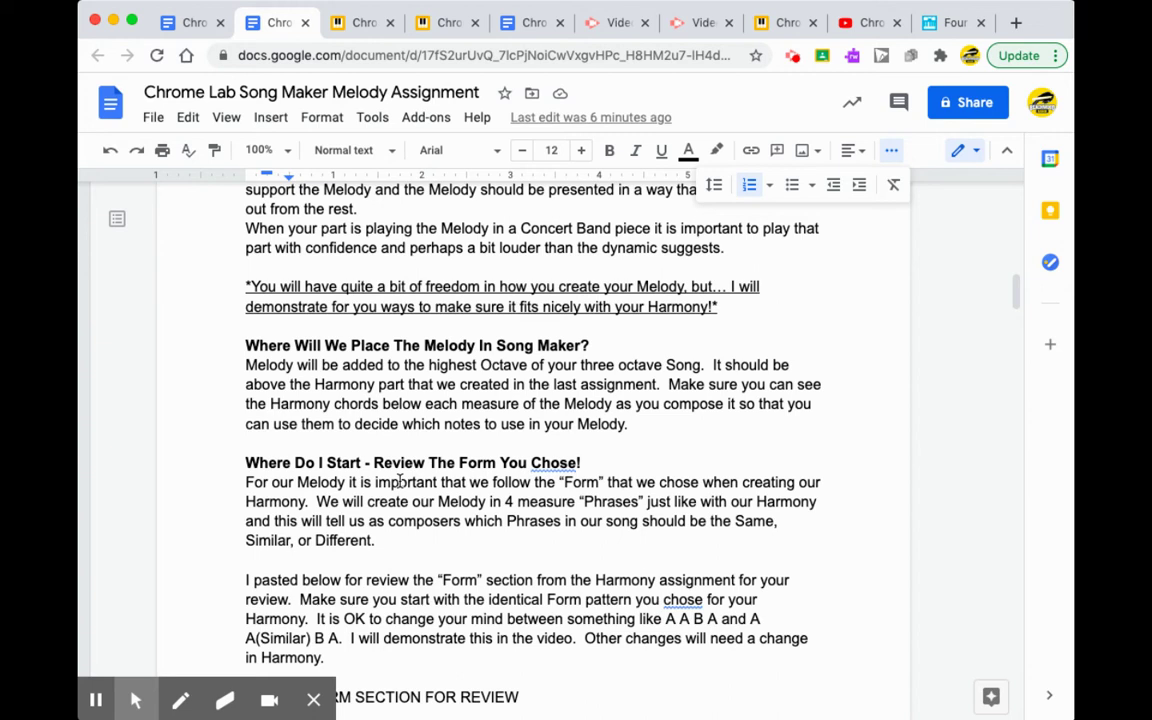
scroll(455, 410, down, 3)
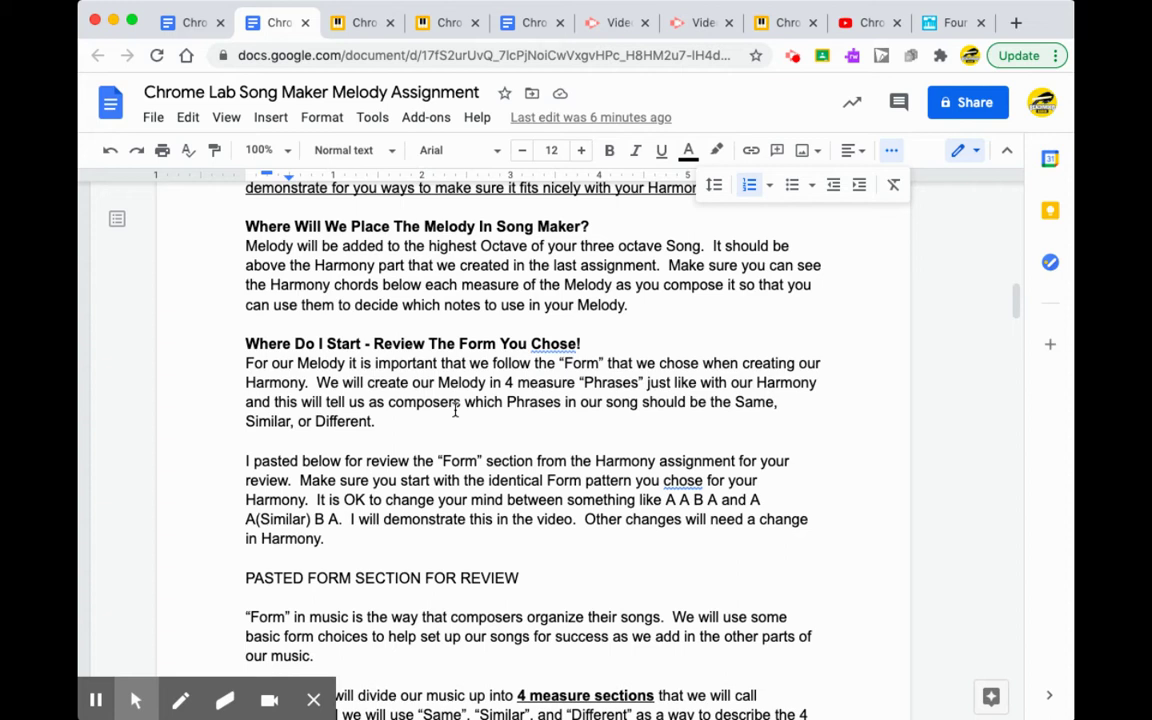
scroll(457, 447, down, 2)
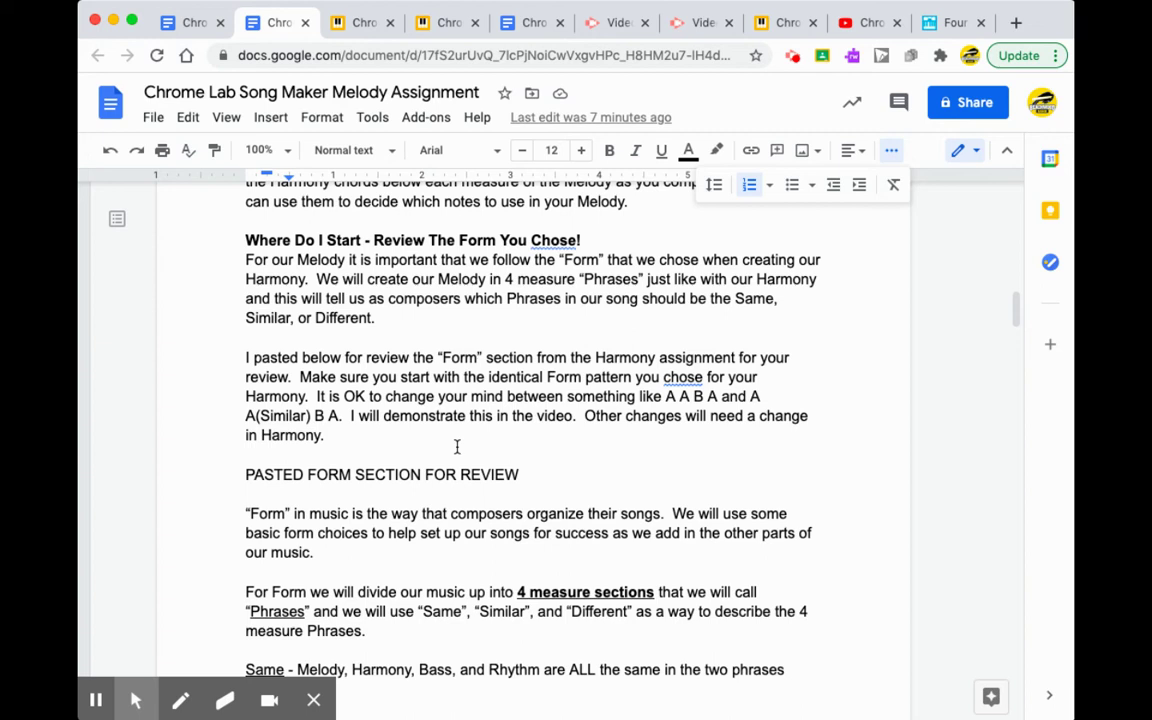
Review the Same, Similar and Different phrase definitions, the sample forms, and the guidance on which notes sound best
scroll(457, 447, down, 13)
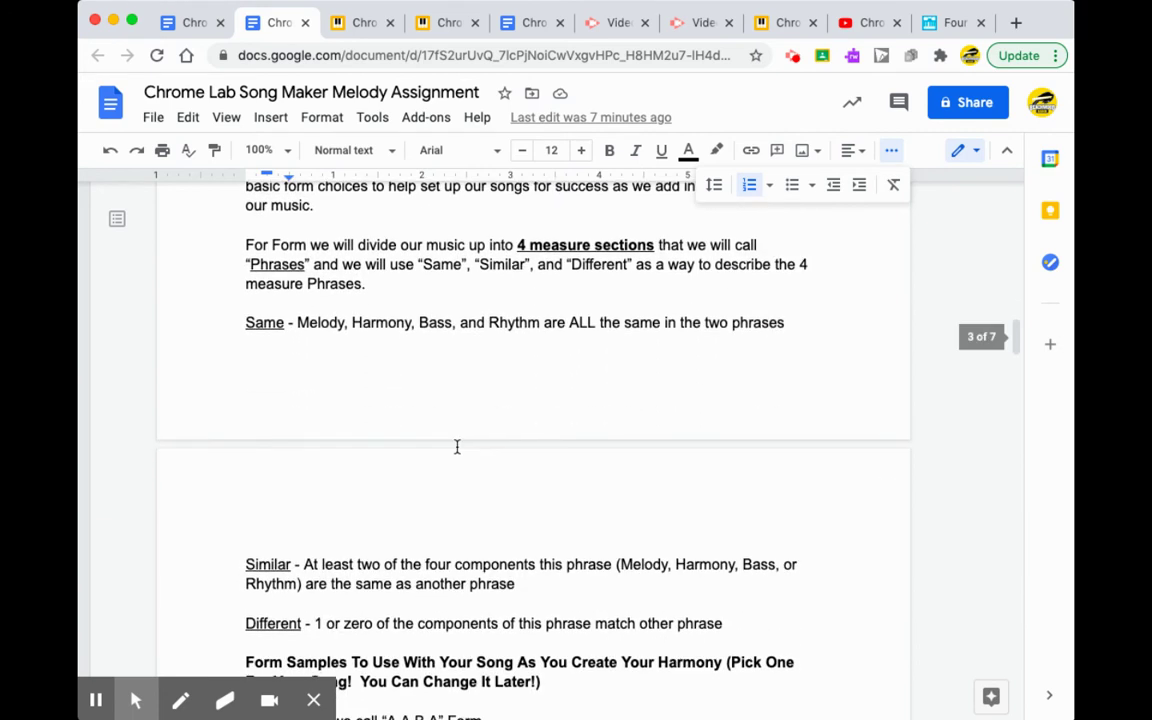
scroll(457, 447, down, 1)
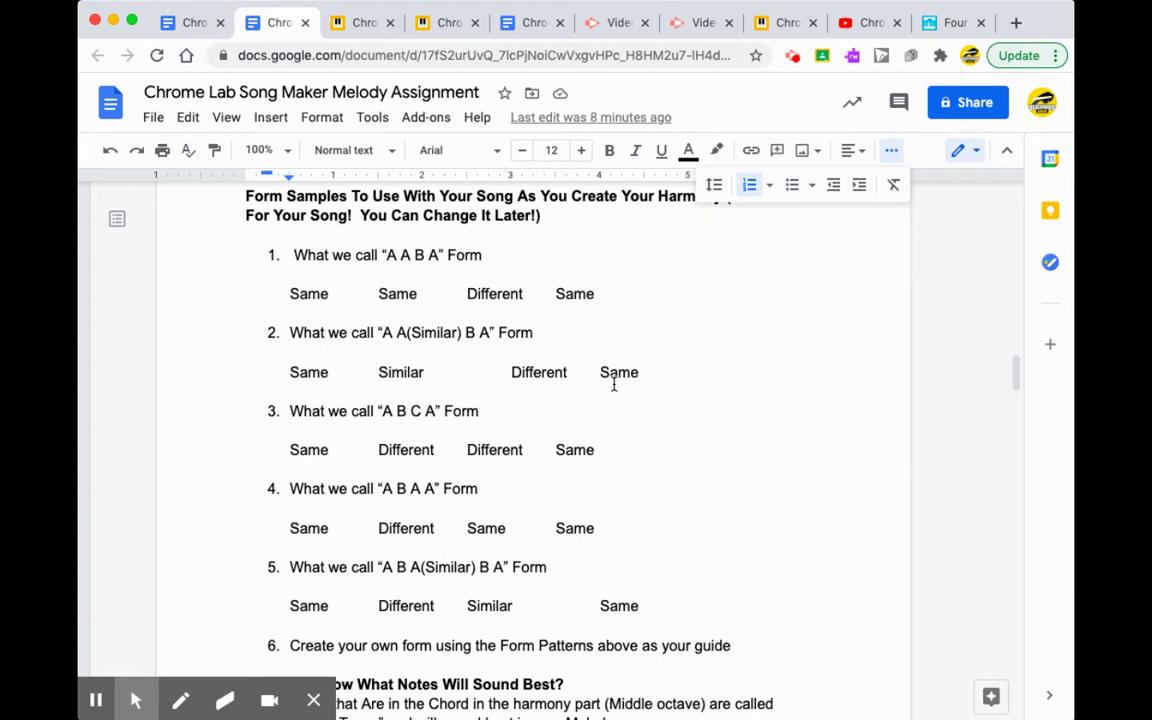
scroll(614, 385, down, 5)
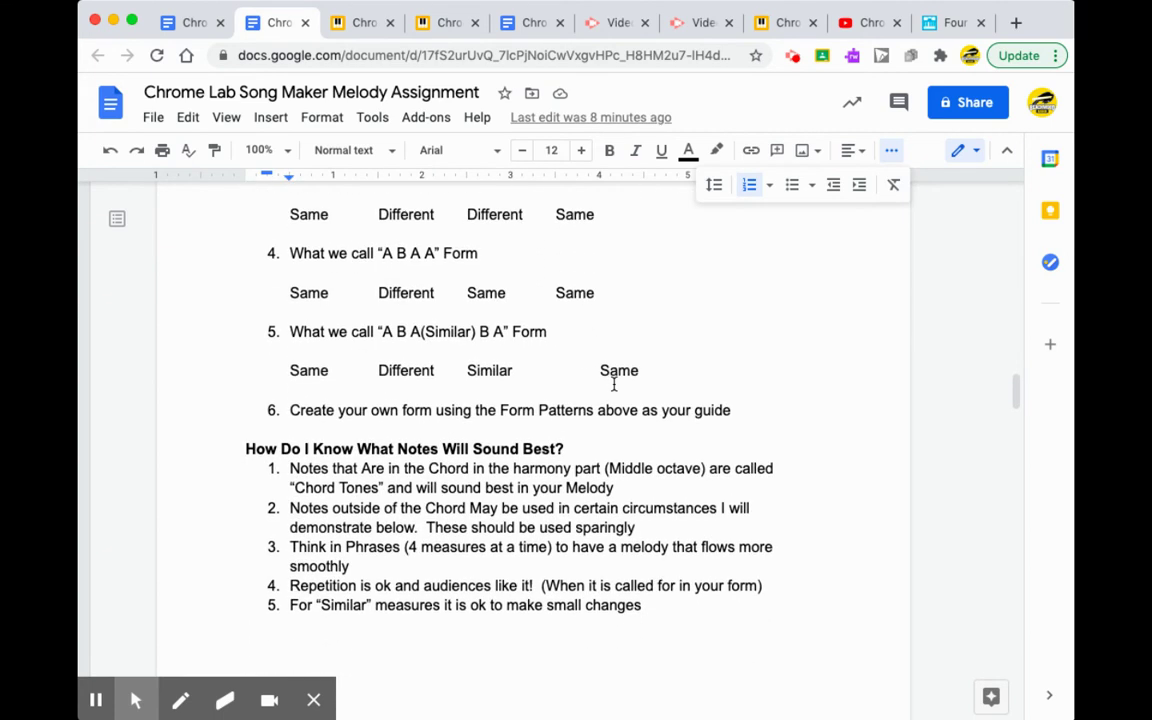
Read the rest of the assignment: chord-tone identification, melody ideas for phrases, the Song Maker action steps and the grading breakdown
scroll(614, 385, down, 1)
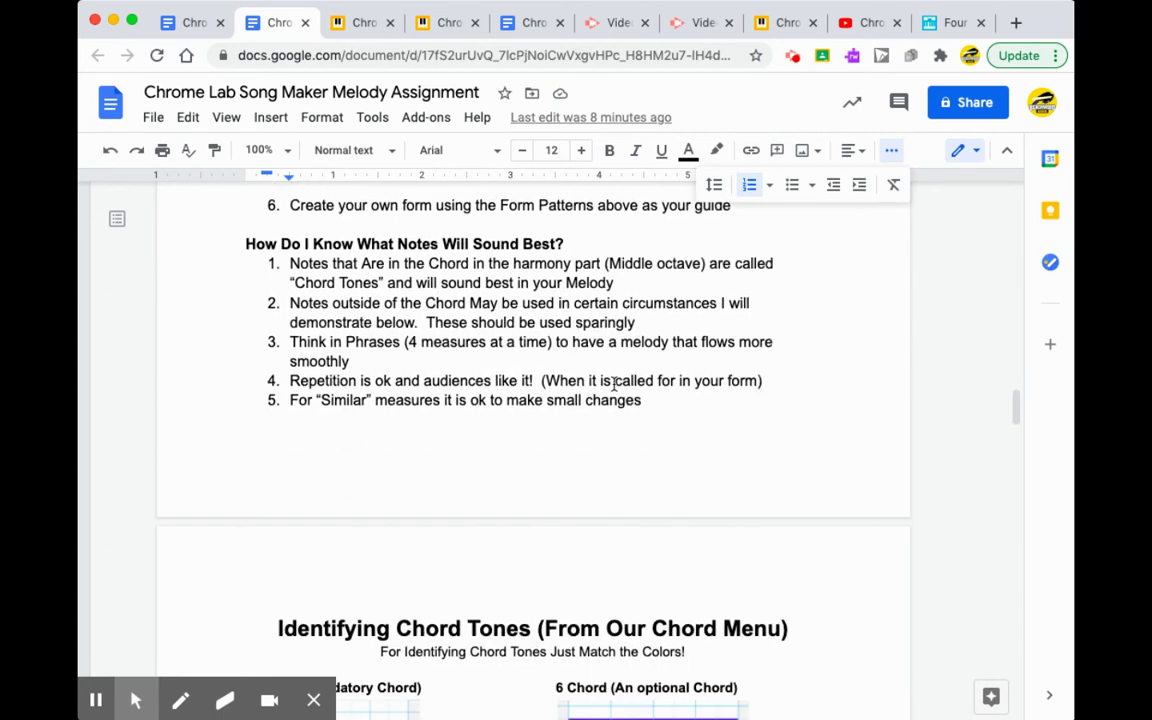
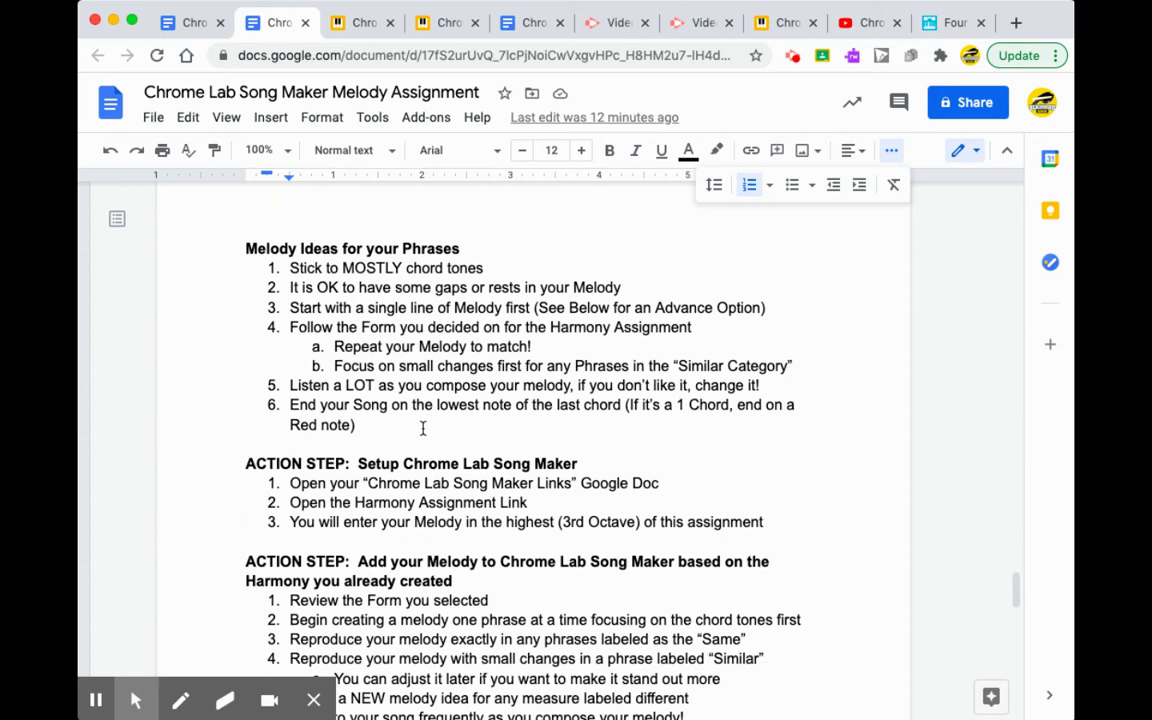
scroll(422, 428, down, 5)
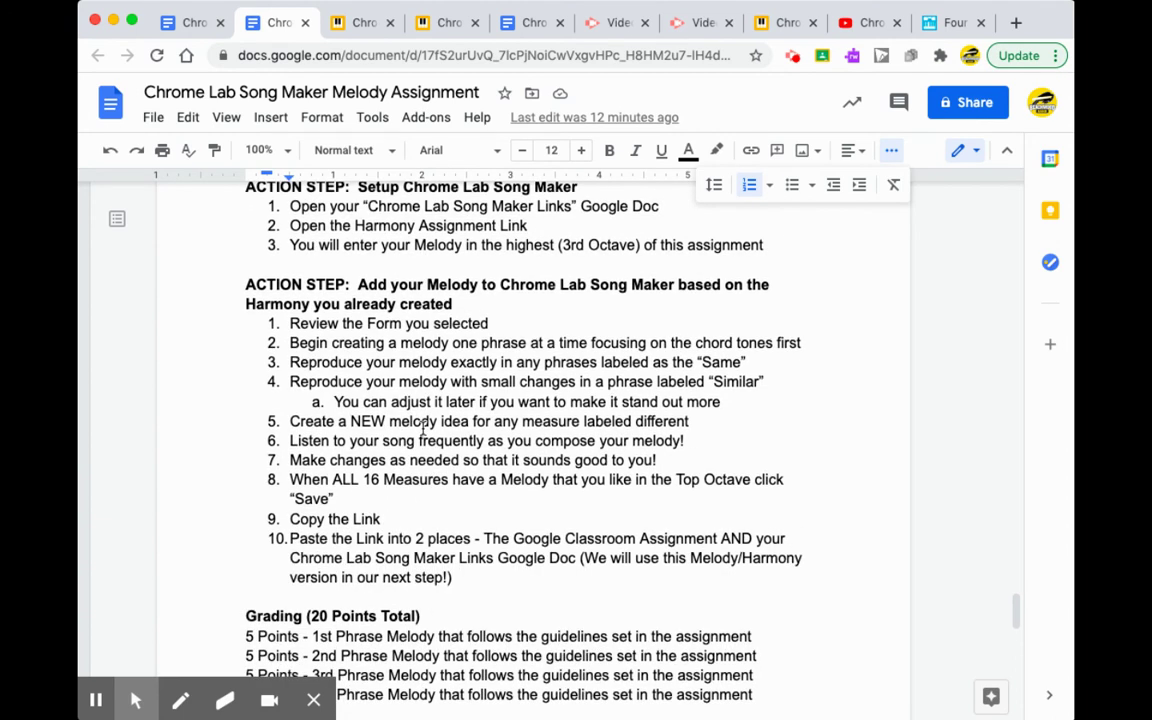
scroll(425, 428, up, 1)
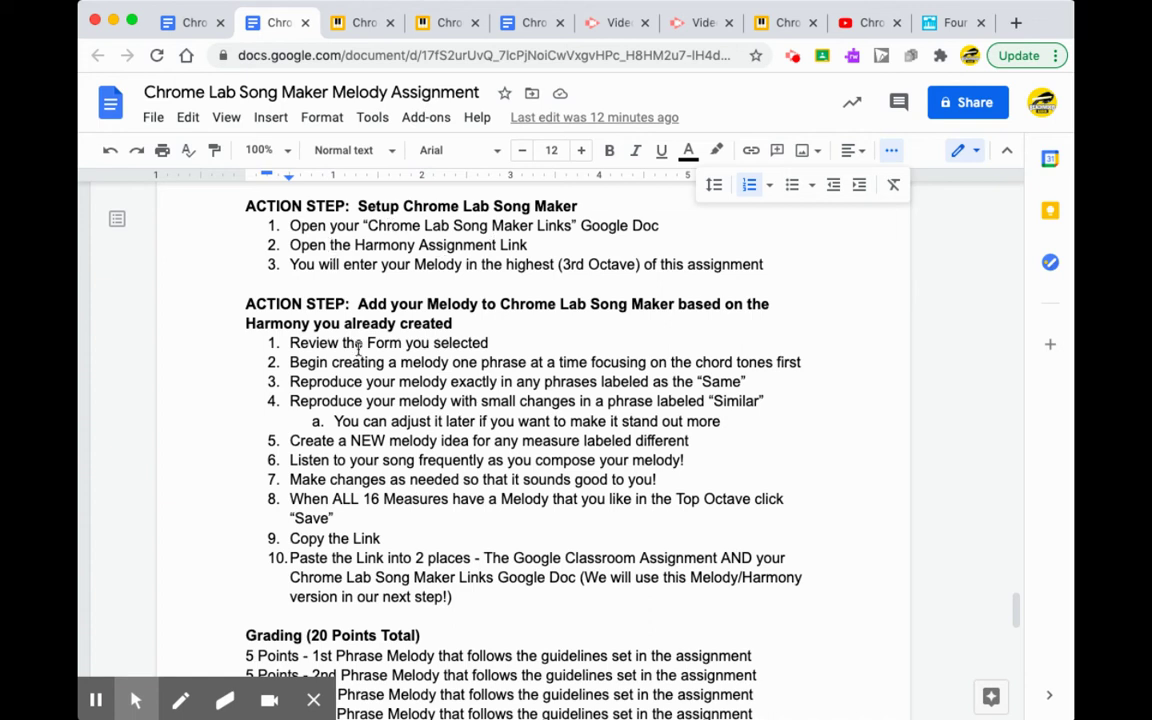
scroll(358, 348, down, 3)
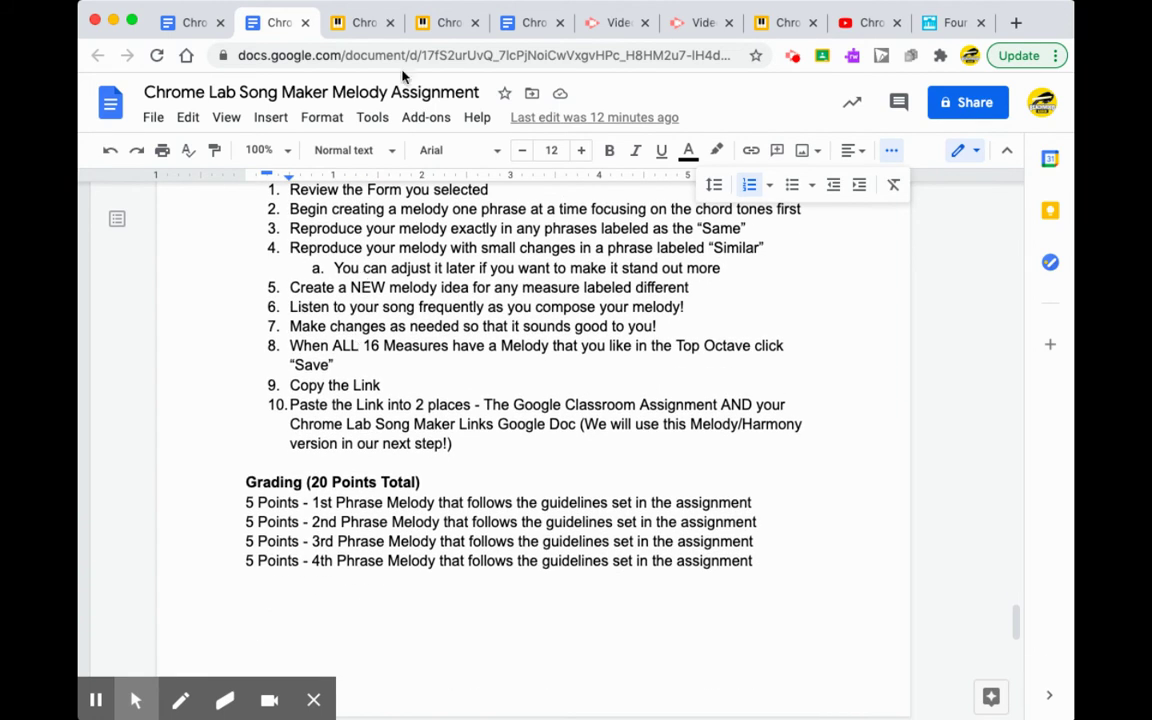
Switch to the finished melody example in Song Maker, play its opening notes, and stop playback
click(358, 28)
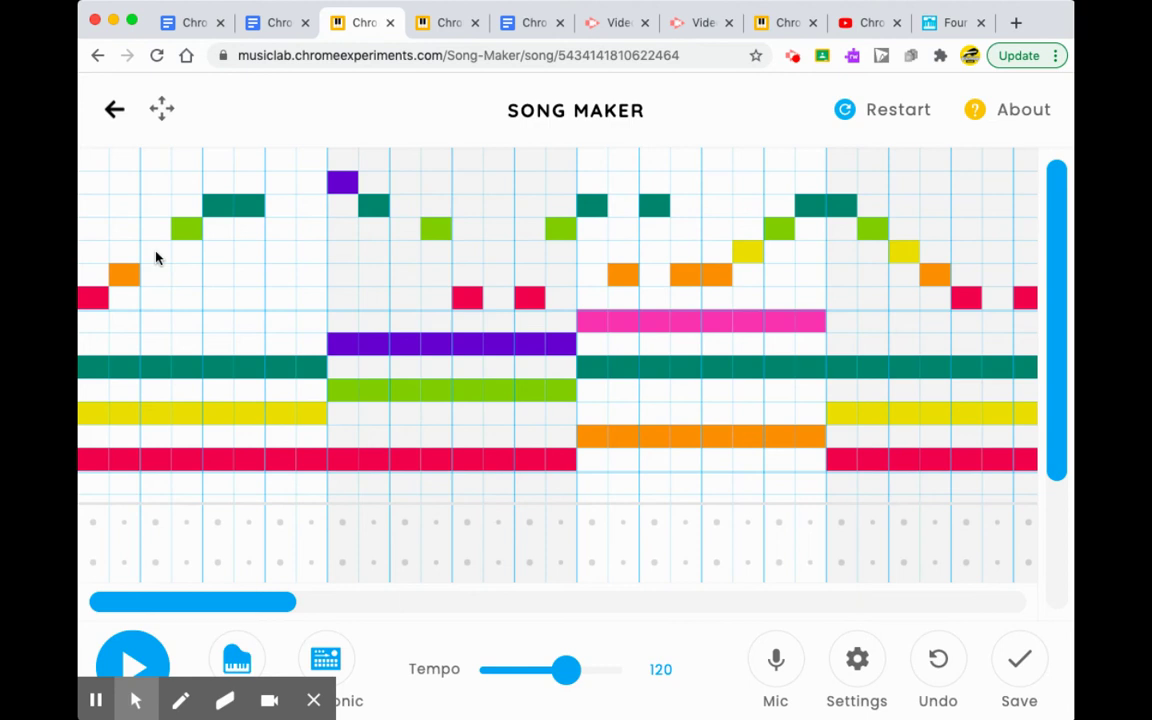
click(134, 665)
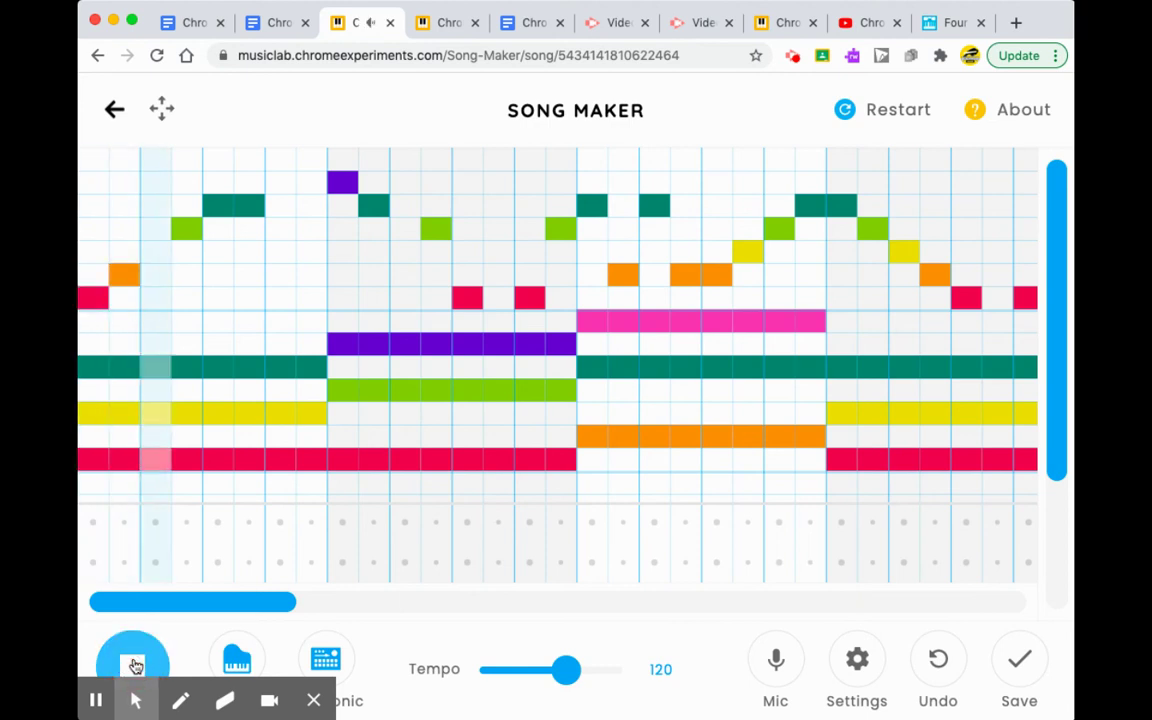
click(134, 665)
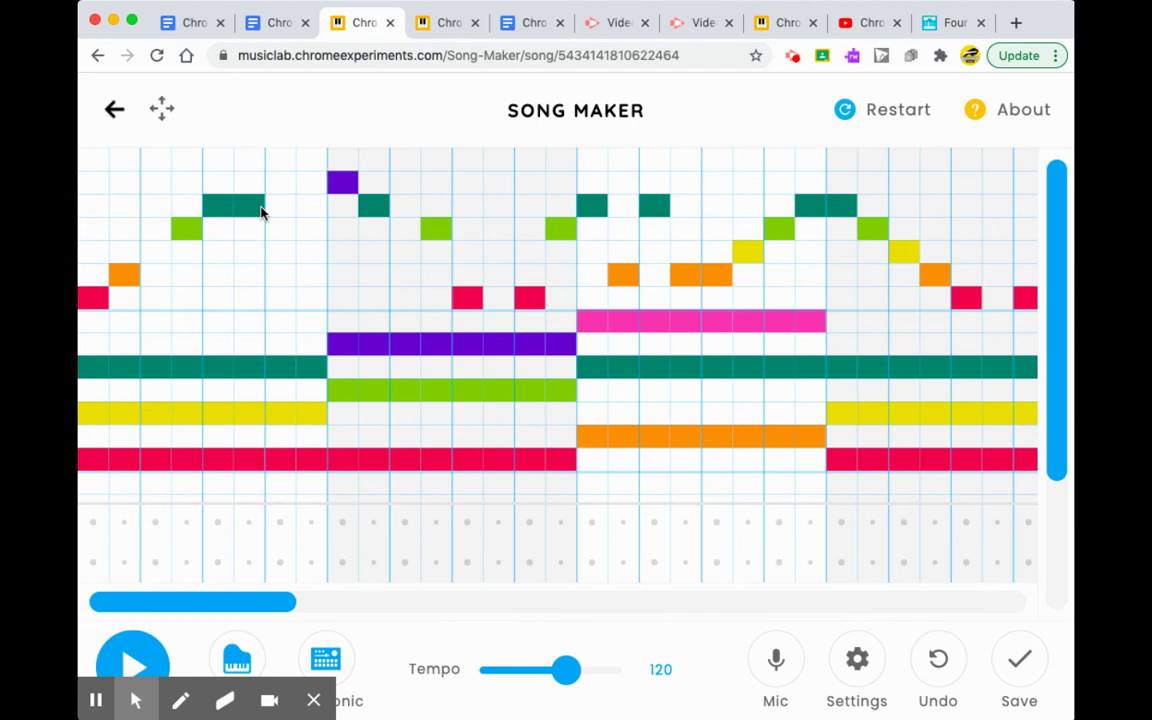
Examine the first four-measure phrase, comparing its melody notes with the chord colors beneath, through the start of the second phrase
scroll(282, 294, right, 5)
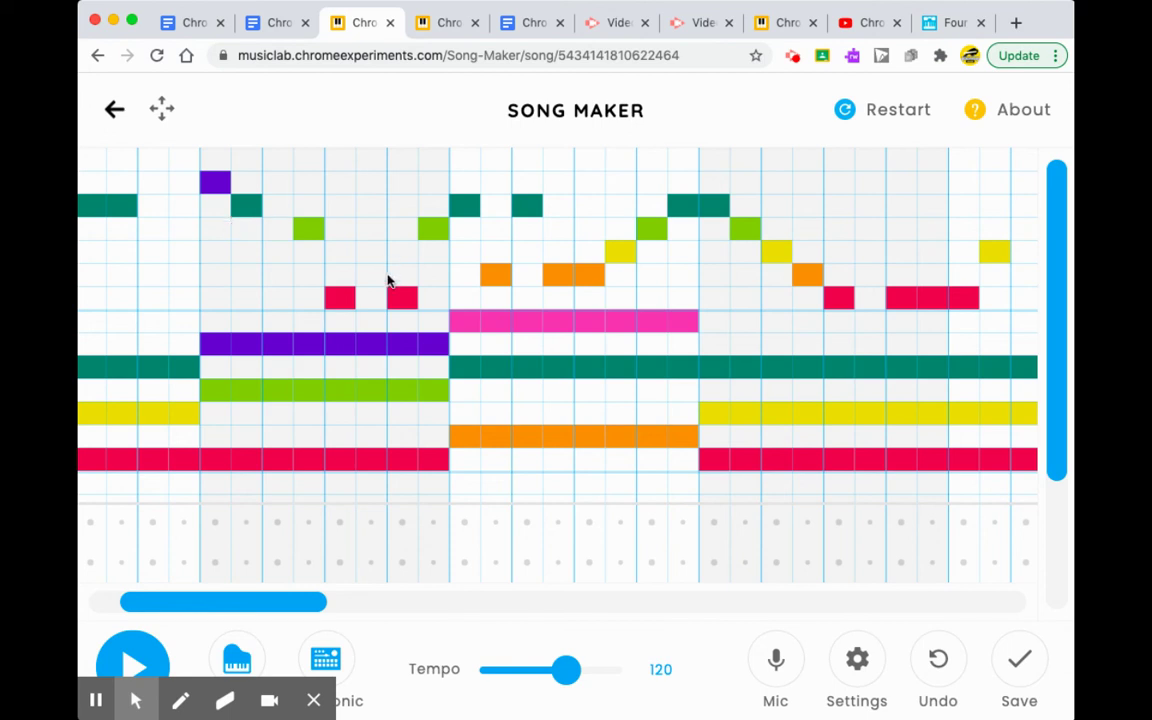
scroll(470, 365, right, 3)
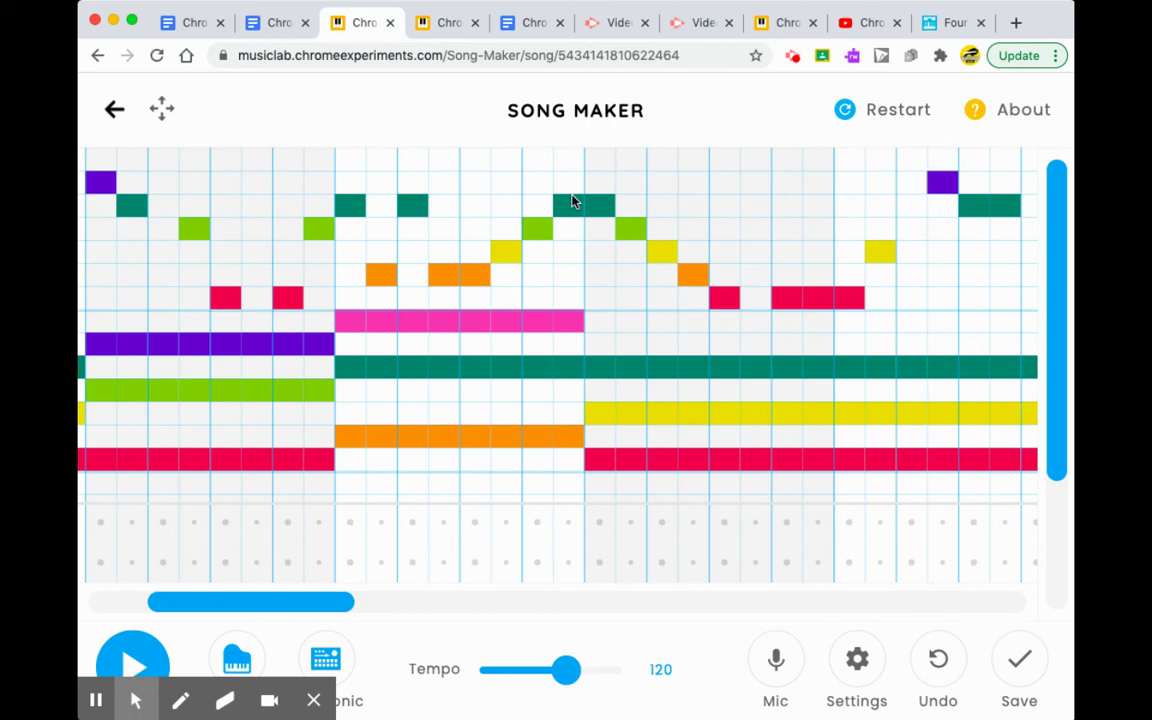
scroll(553, 288, right, 5)
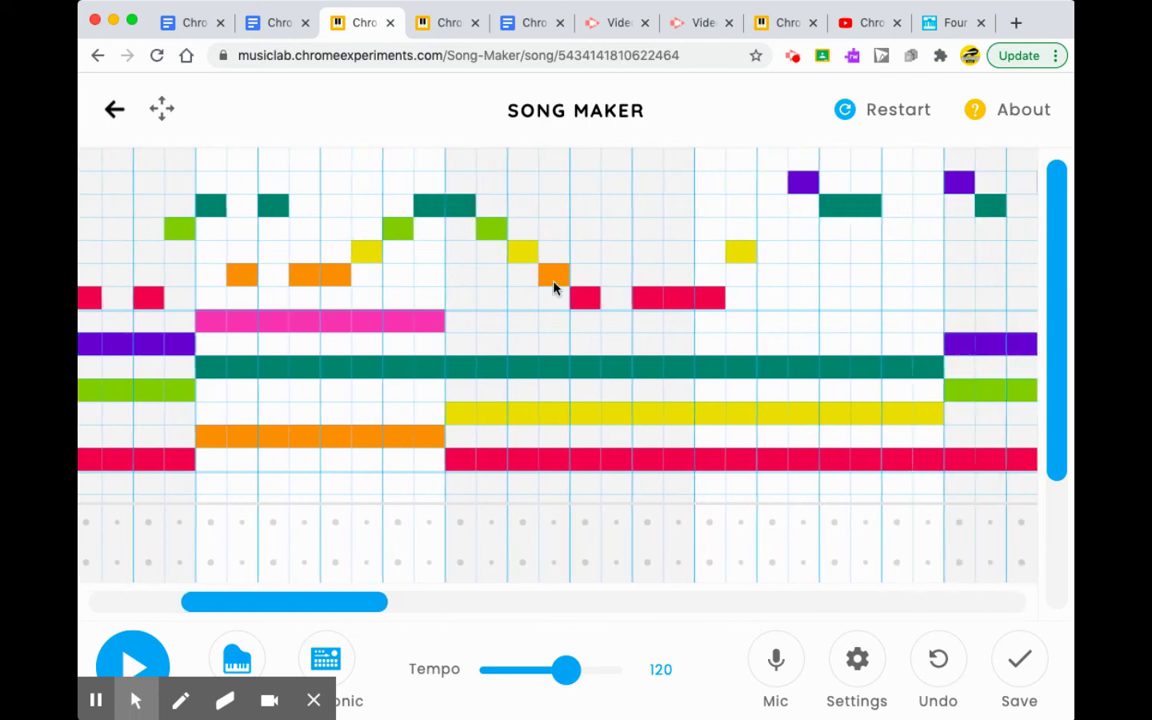
scroll(553, 288, right, 2)
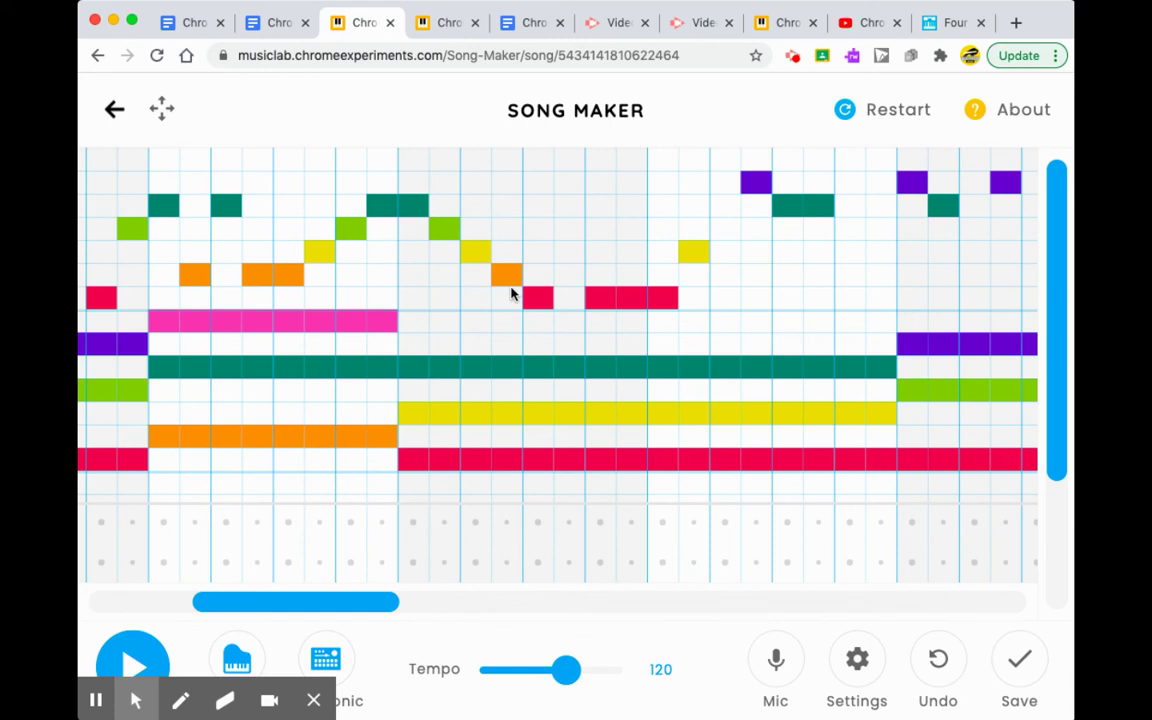
scroll(511, 293, right, 5)
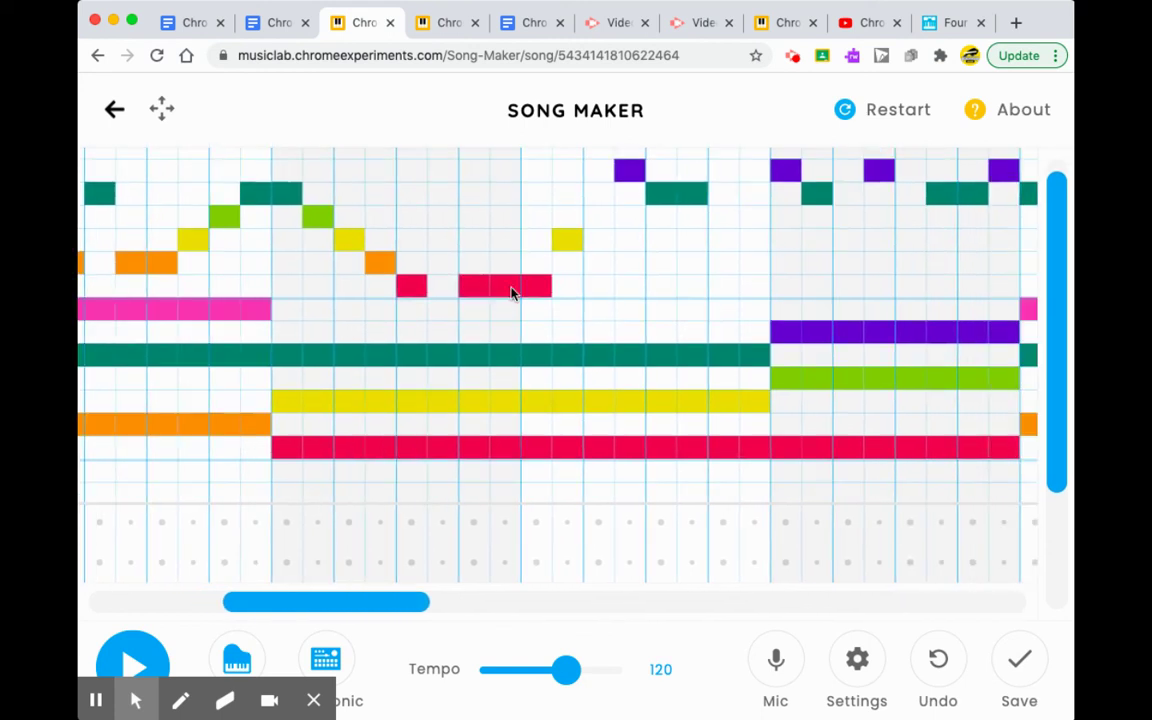
scroll(511, 293, right, 3)
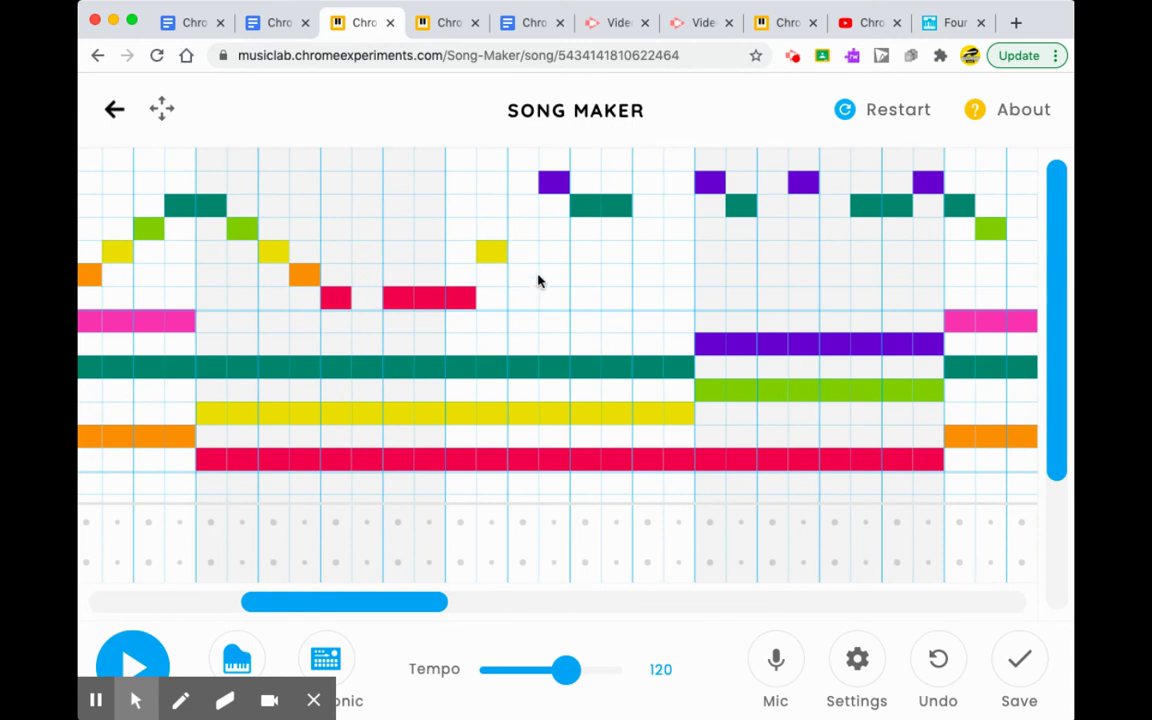
scroll(487, 276, right, 5)
scroll(487, 276, left, 10)
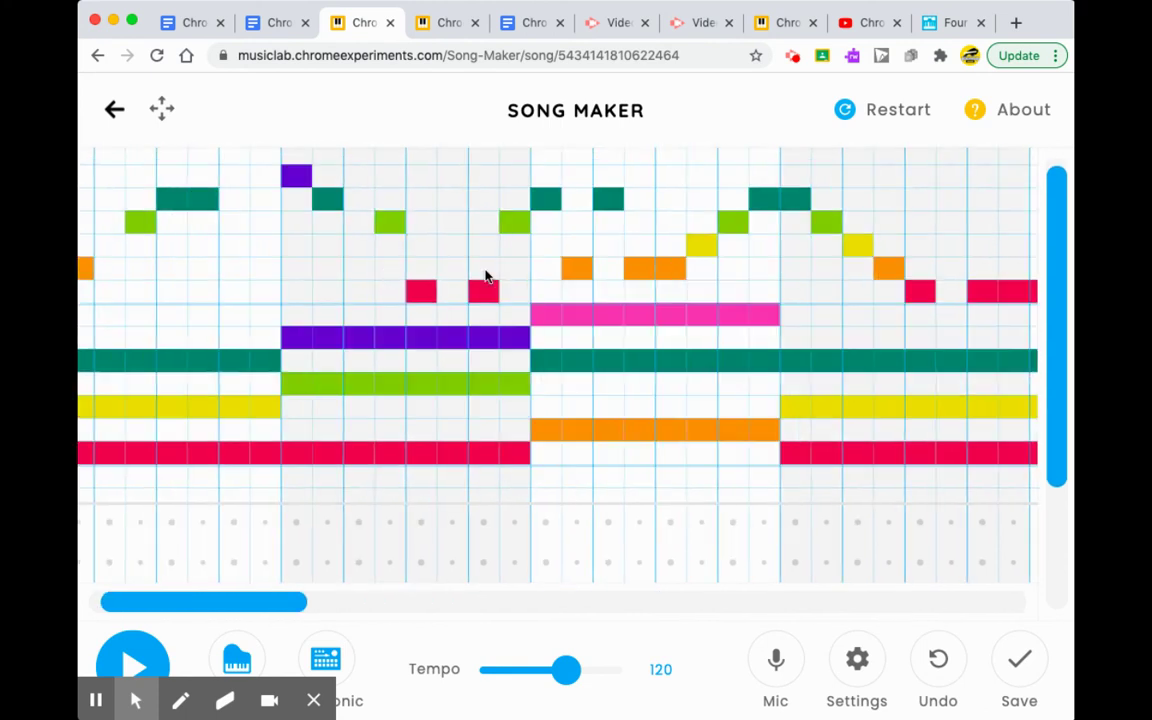
scroll(487, 276, left, 3)
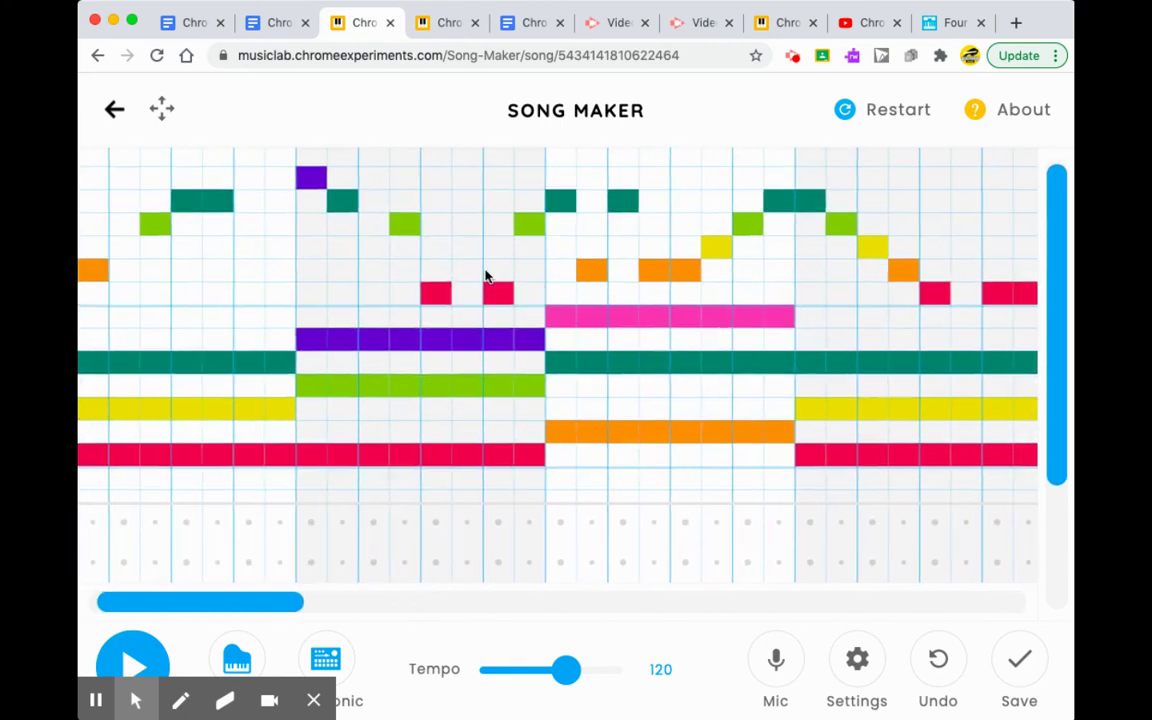
Play the example through its first phrase, stop playback, and return to the start of the song
click(138, 657)
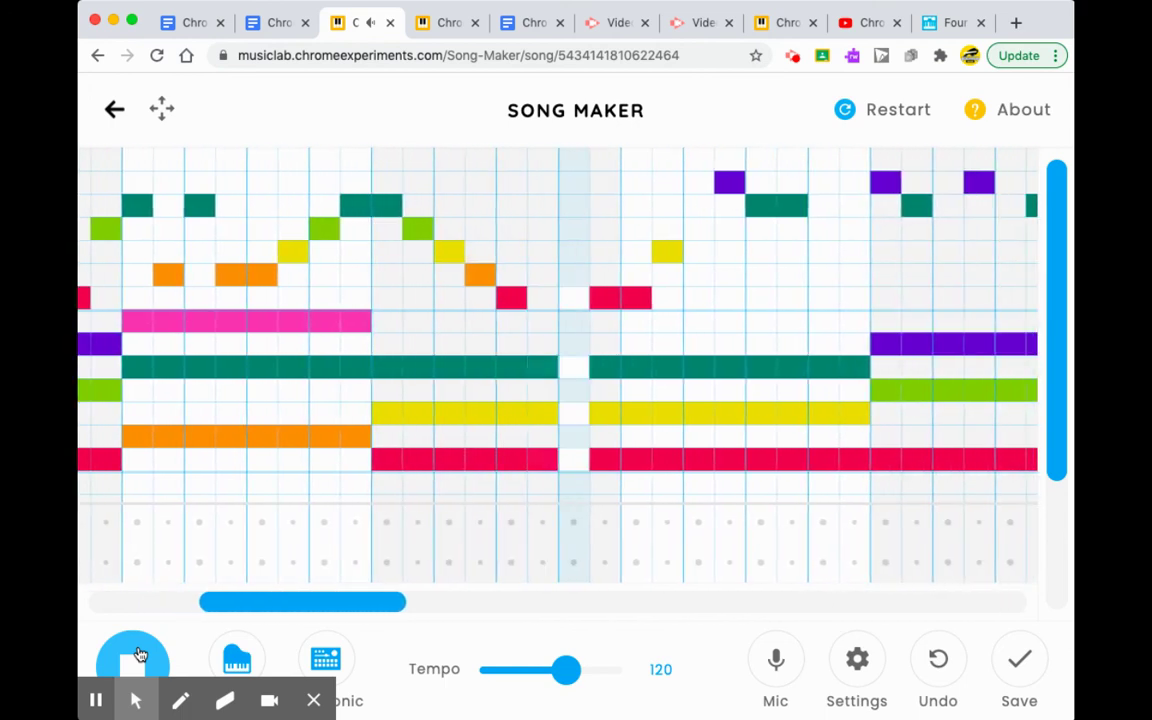
click(140, 655)
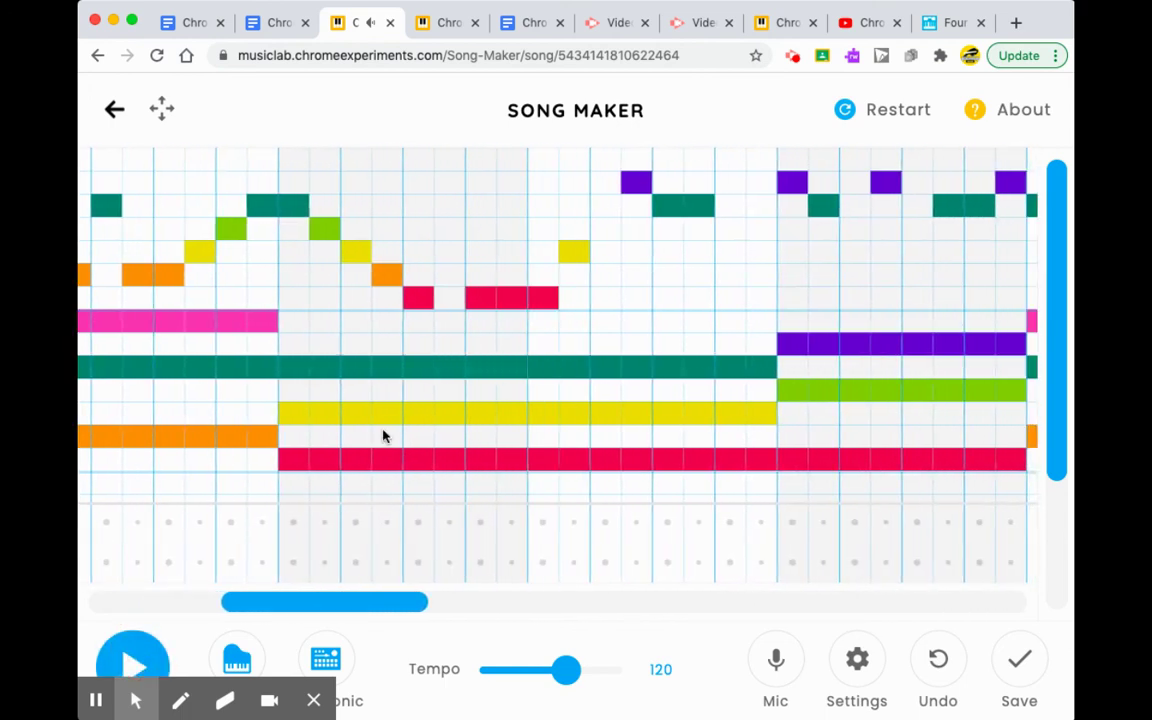
scroll(383, 434, left, 10)
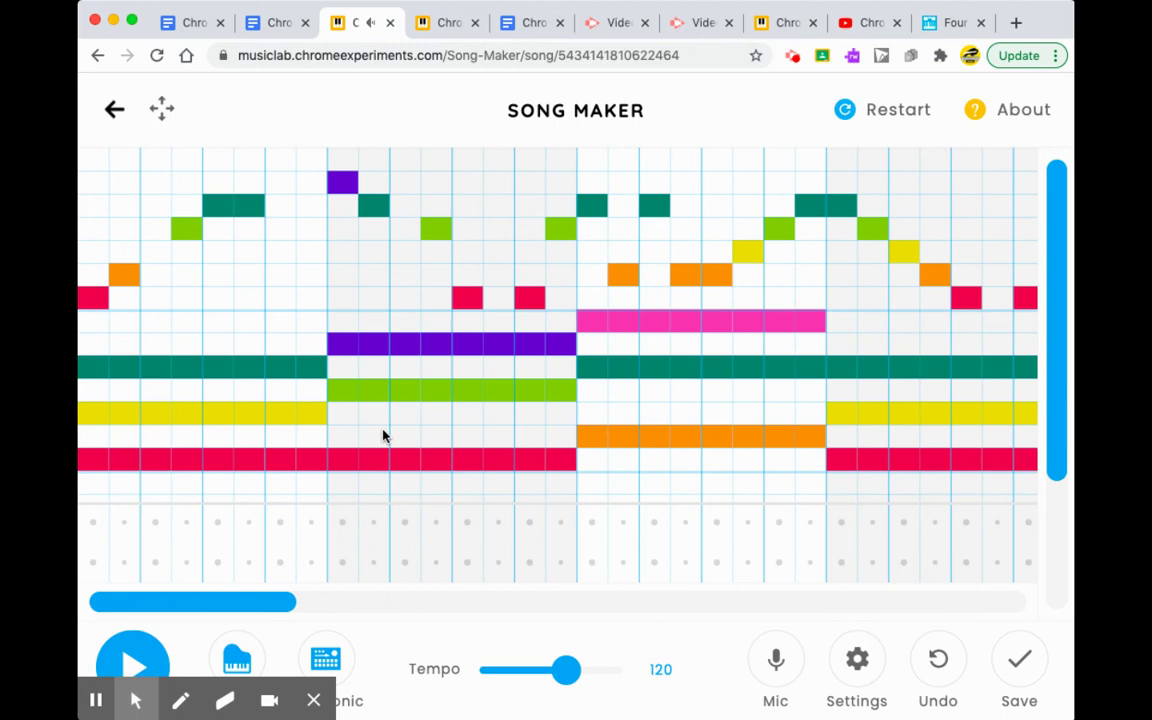
Compare the melody and harmony of the song's final phrase with those of its opening phrase
scroll(383, 434, right, 5)
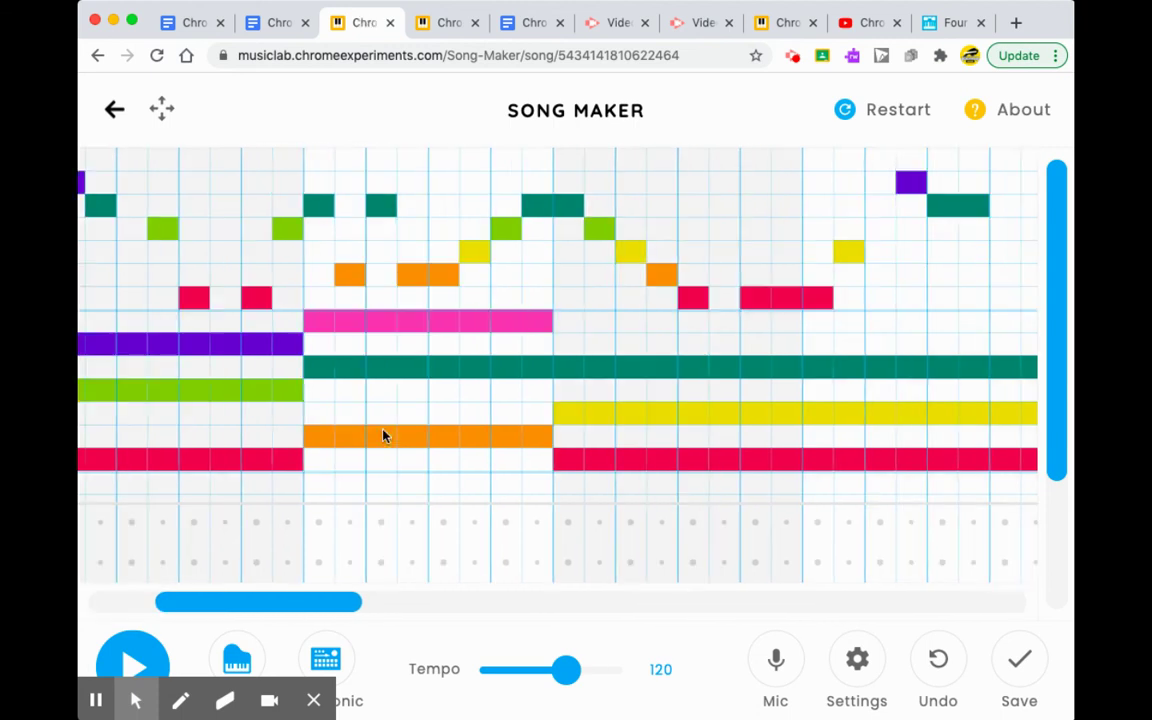
scroll(383, 434, right, 15)
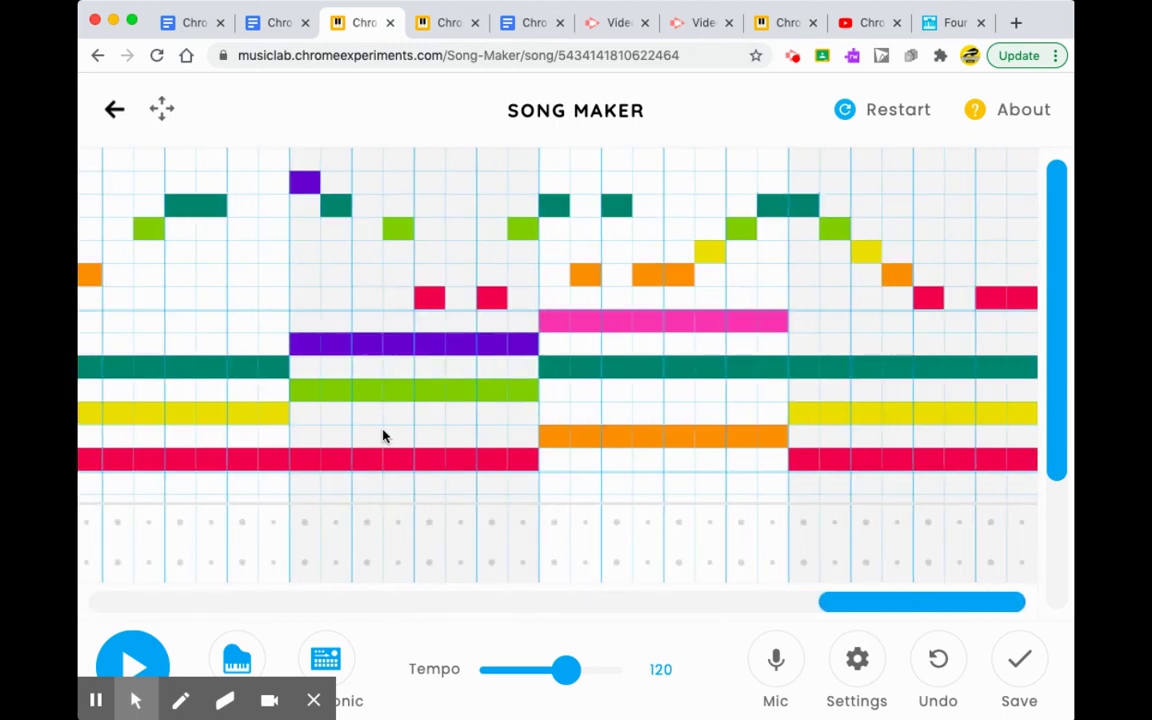
scroll(383, 434, left, 2)
scroll(383, 434, right, 2)
scroll(383, 434, left, 12)
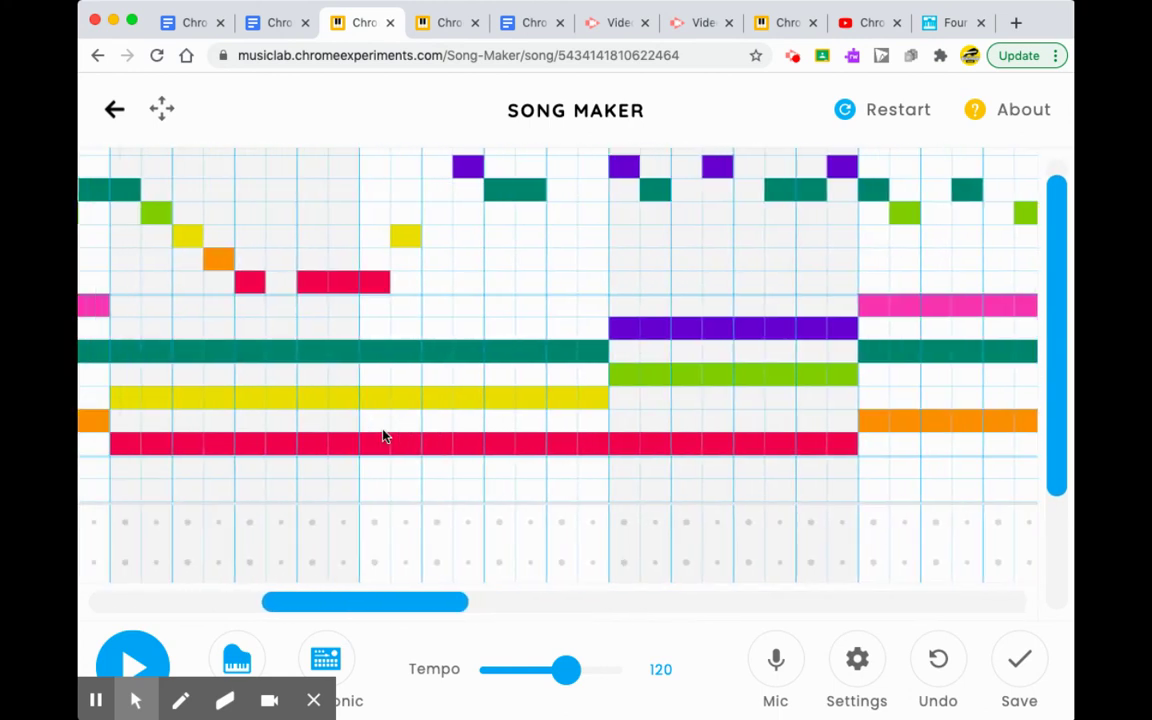
scroll(383, 436, left, 6)
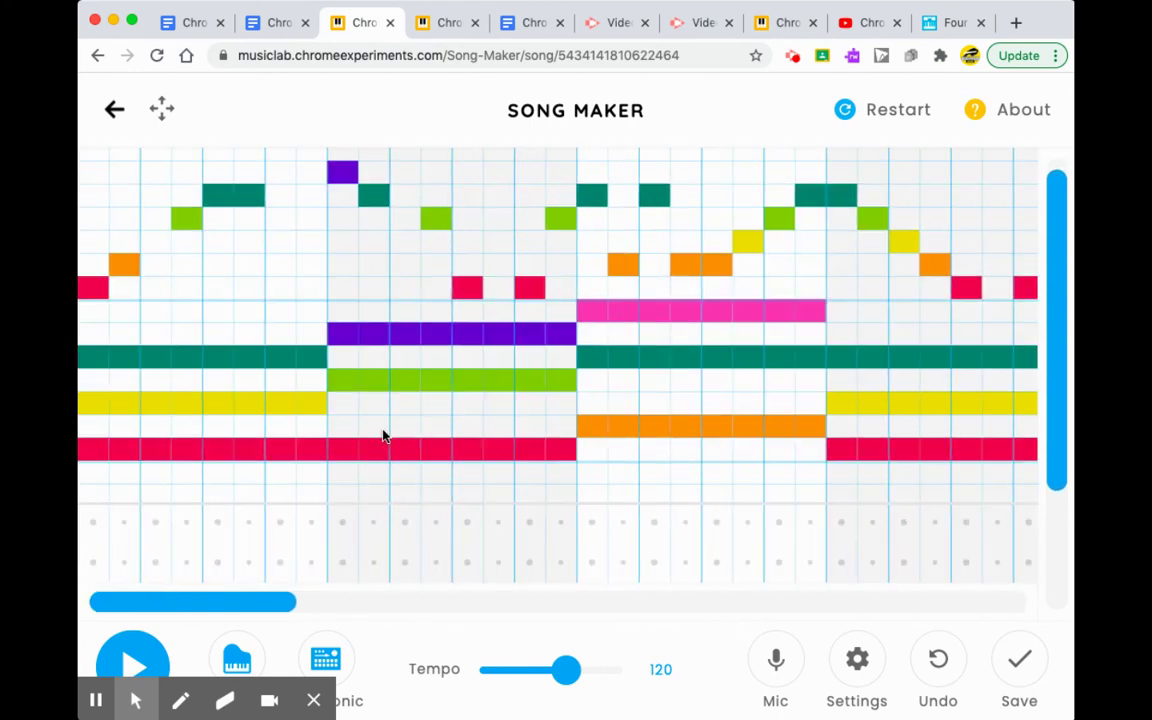
Examine the second phrase's melody against its chords, from its opening measure through its closing descent
scroll(383, 436, right, 8)
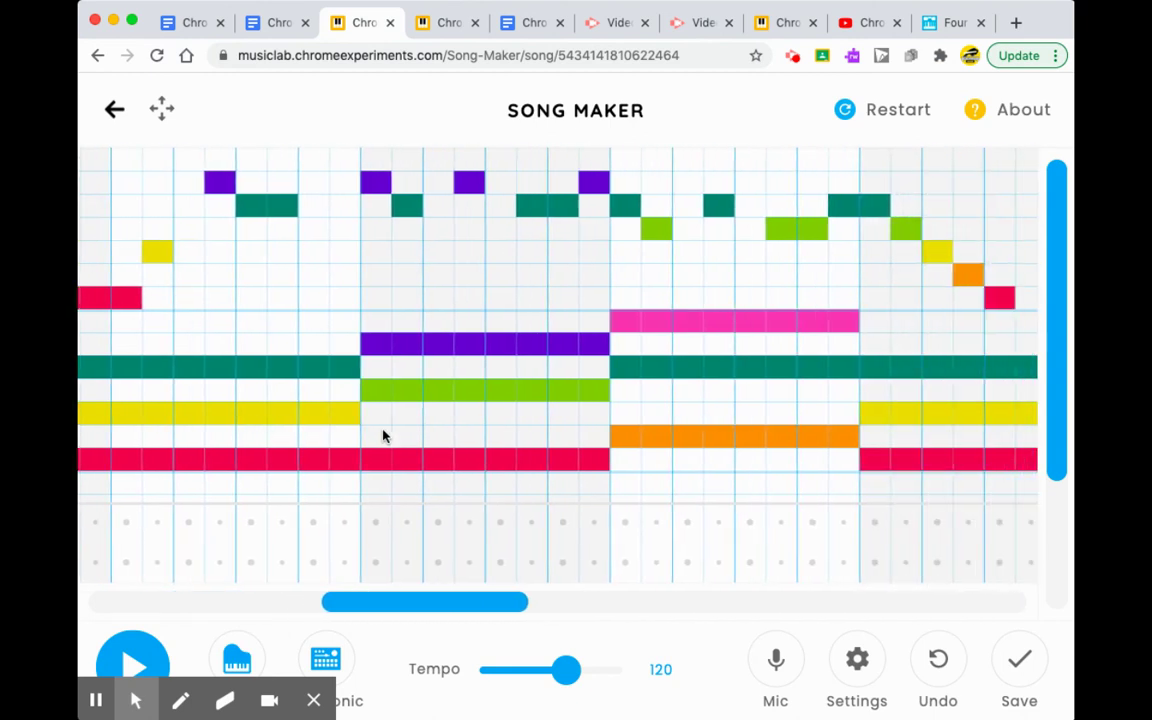
scroll(383, 436, right, 2)
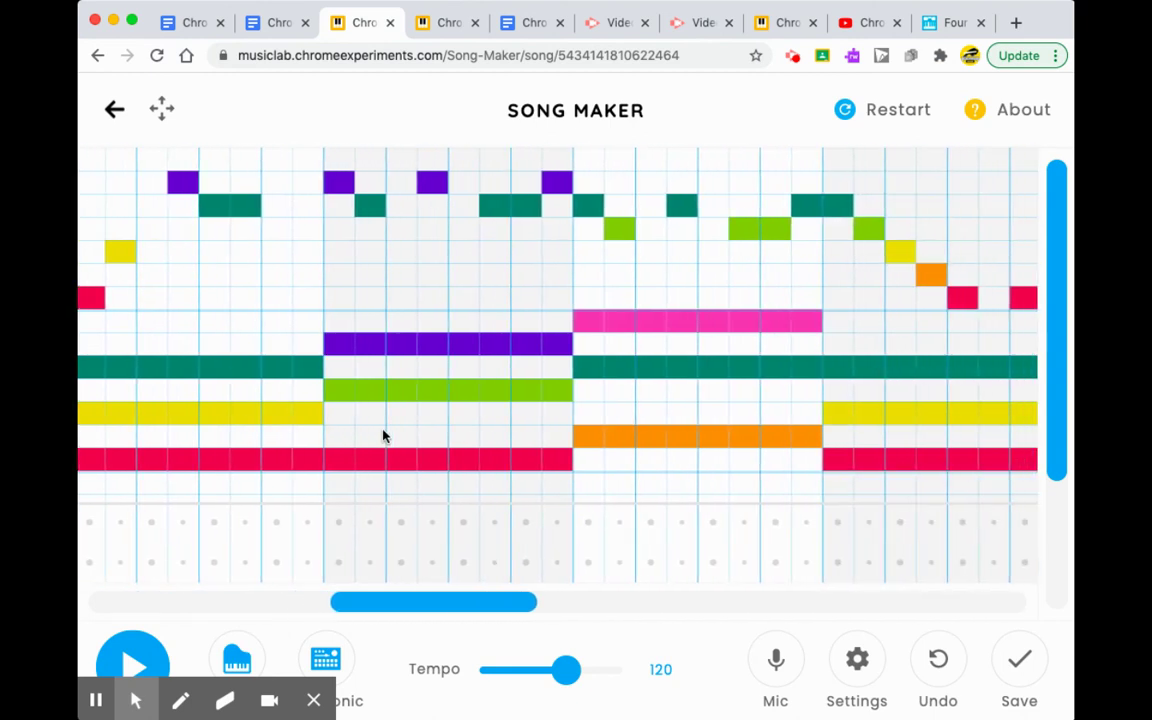
scroll(383, 436, left, 1)
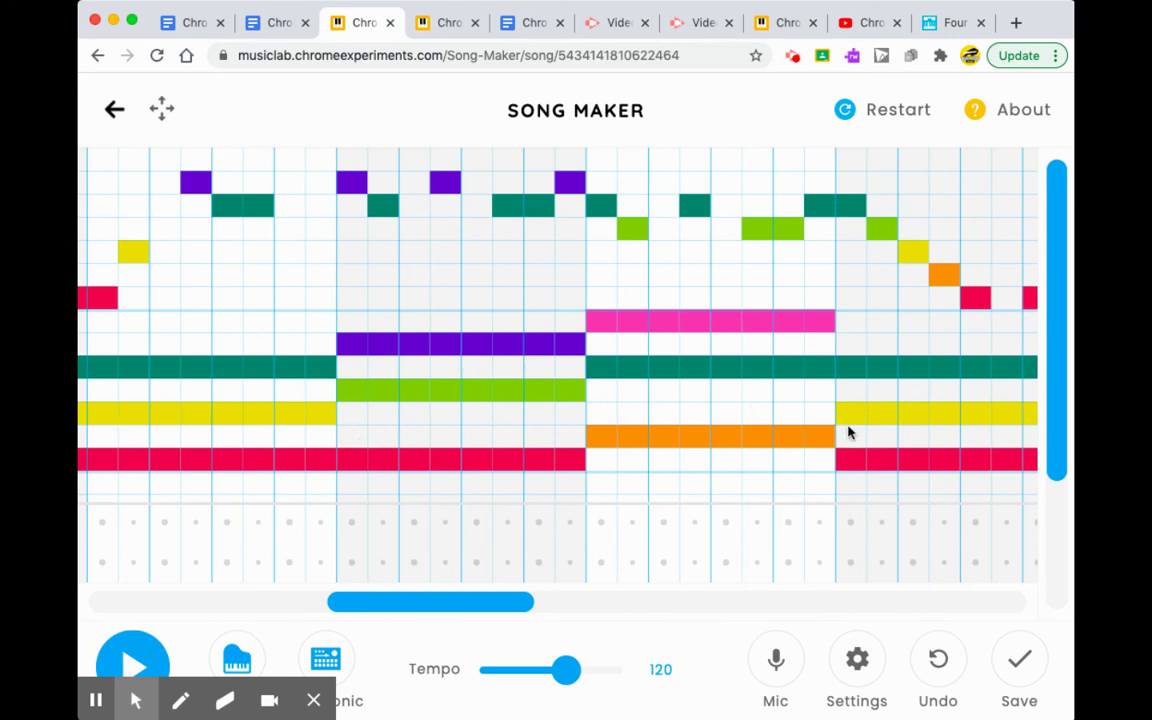
scroll(848, 432, right, 2)
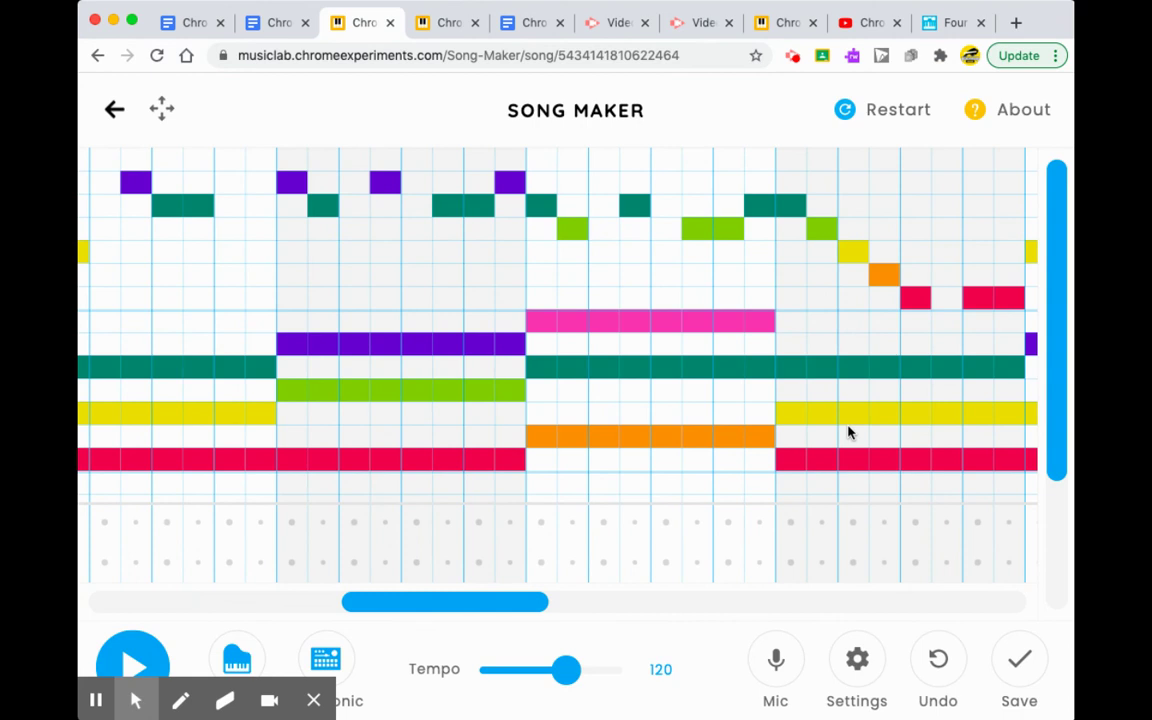
scroll(848, 432, left, 4)
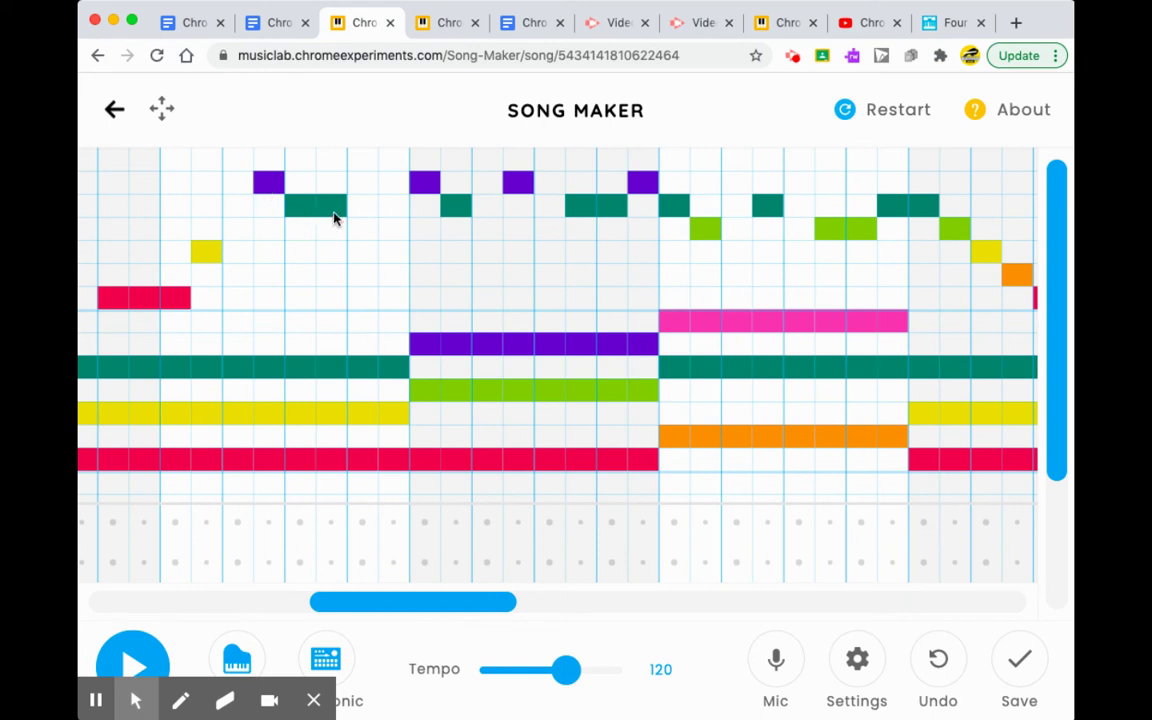
scroll(335, 218, right, 3)
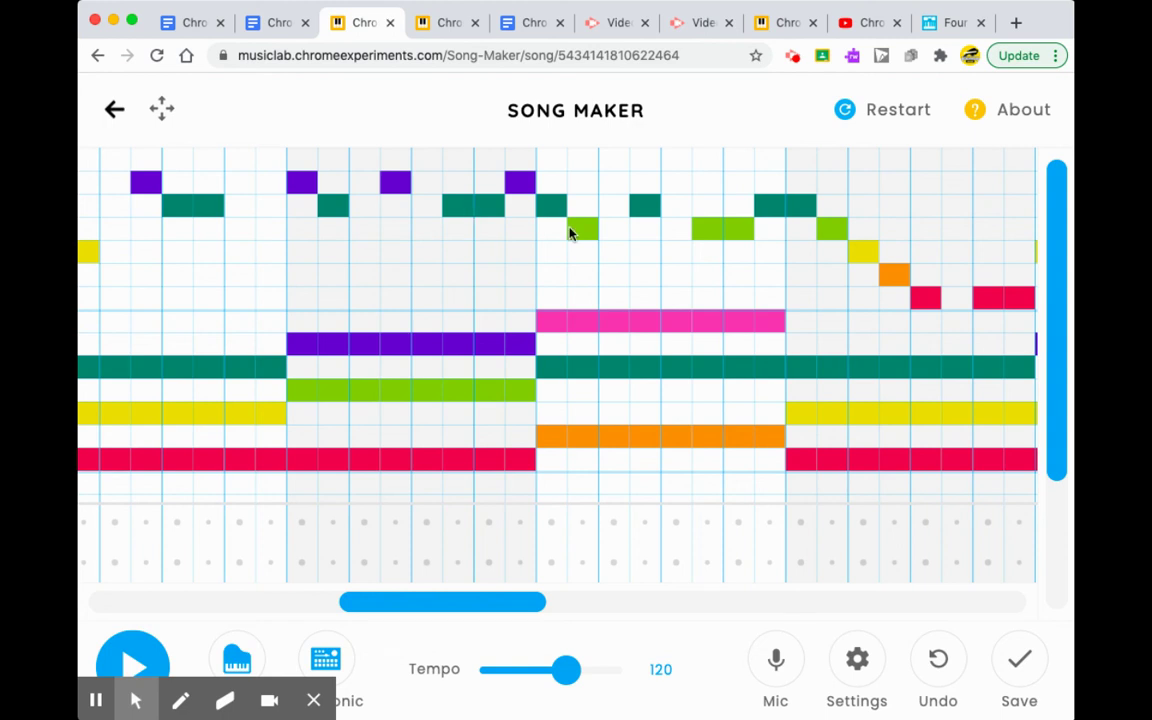
scroll(568, 231, right, 5)
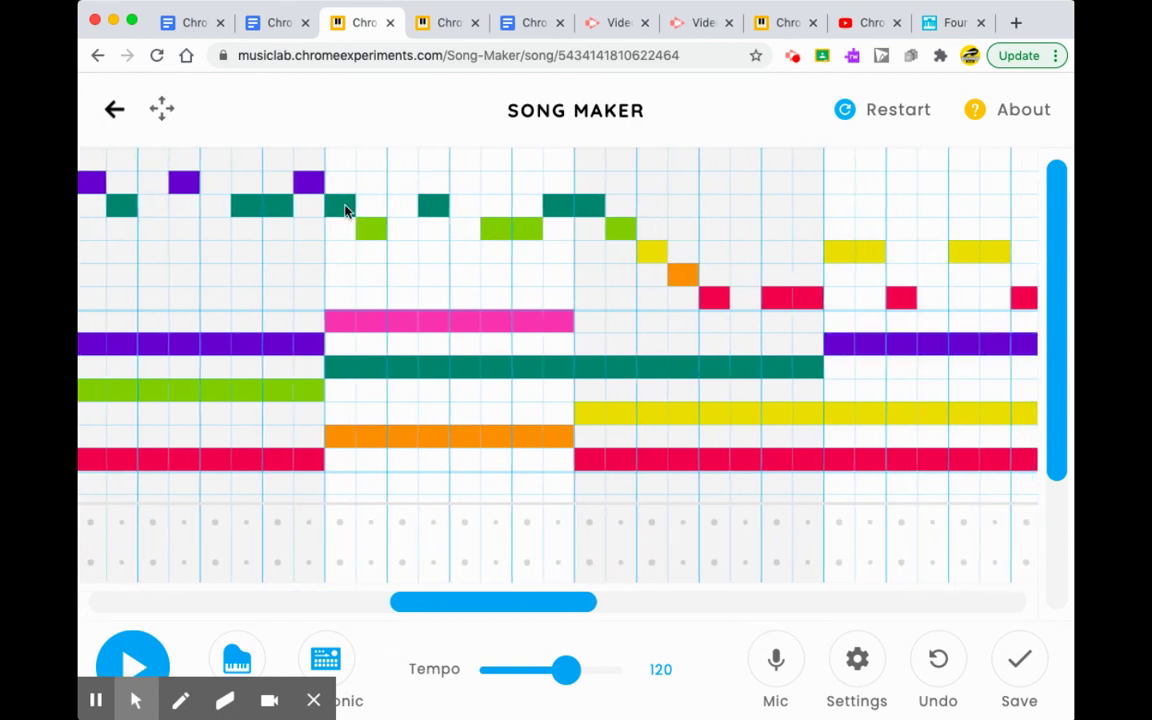
Compare the second phrase with the first, checking which melody passages match and which differ
scroll(345, 209, left, 3)
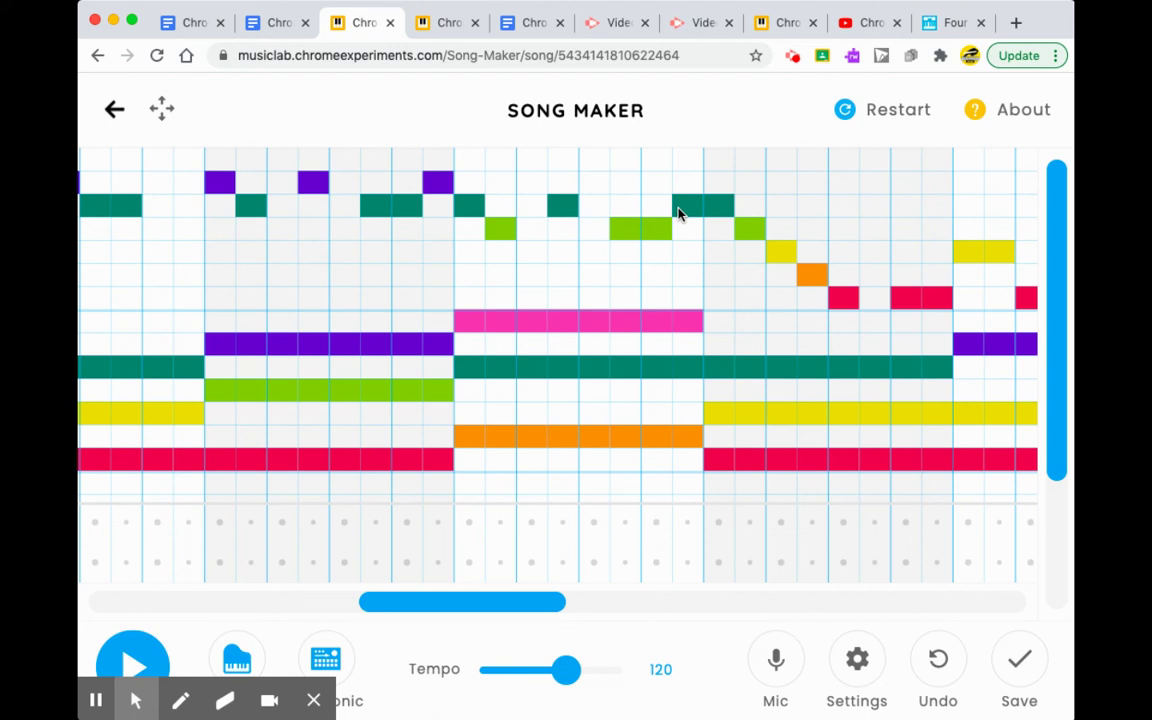
scroll(678, 213, right, 3)
scroll(678, 213, left, 20)
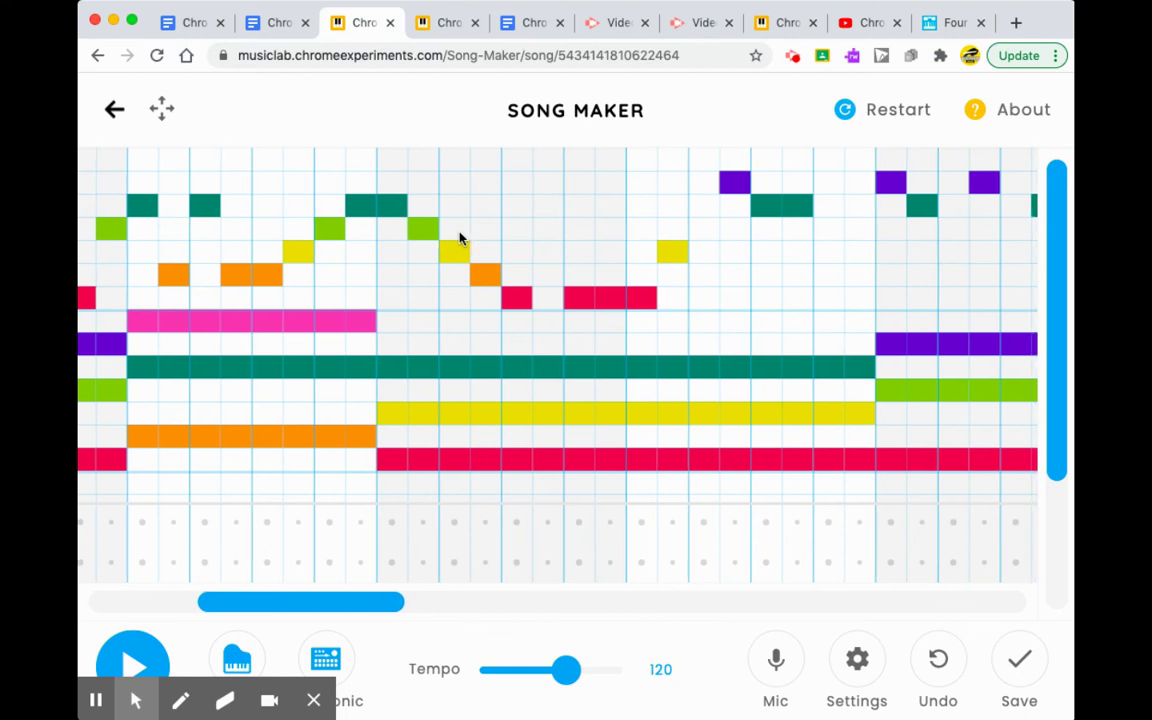
scroll(458, 237, right, 20)
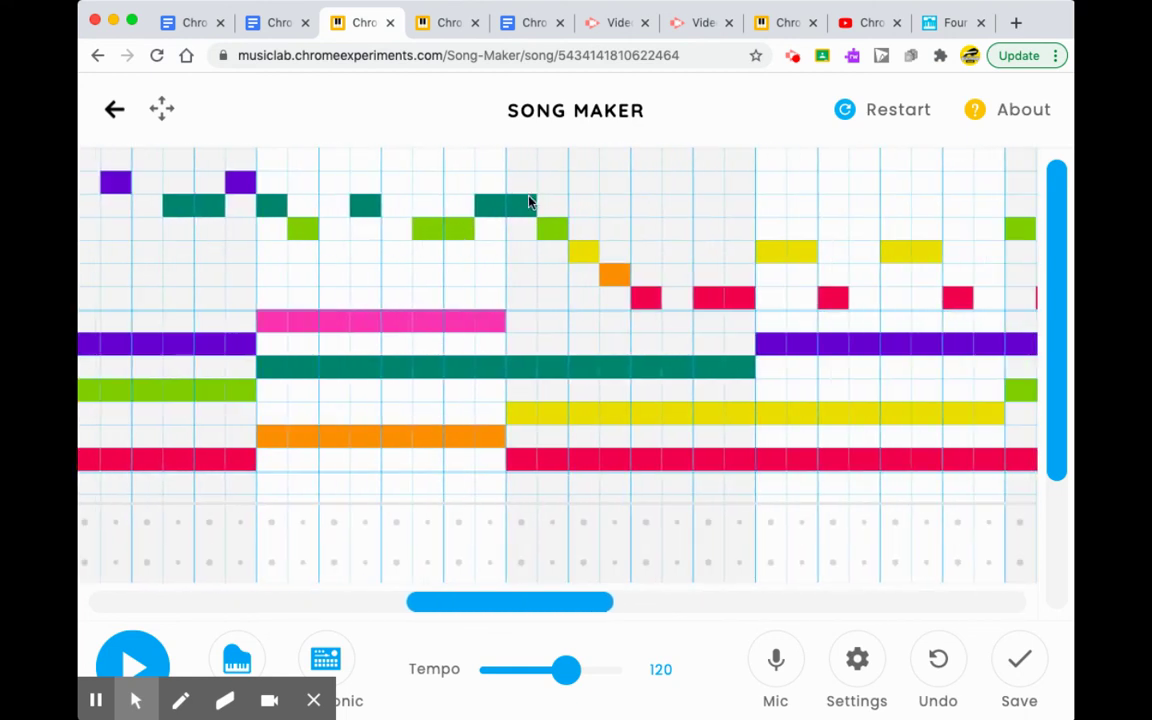
scroll(530, 203, left, 5)
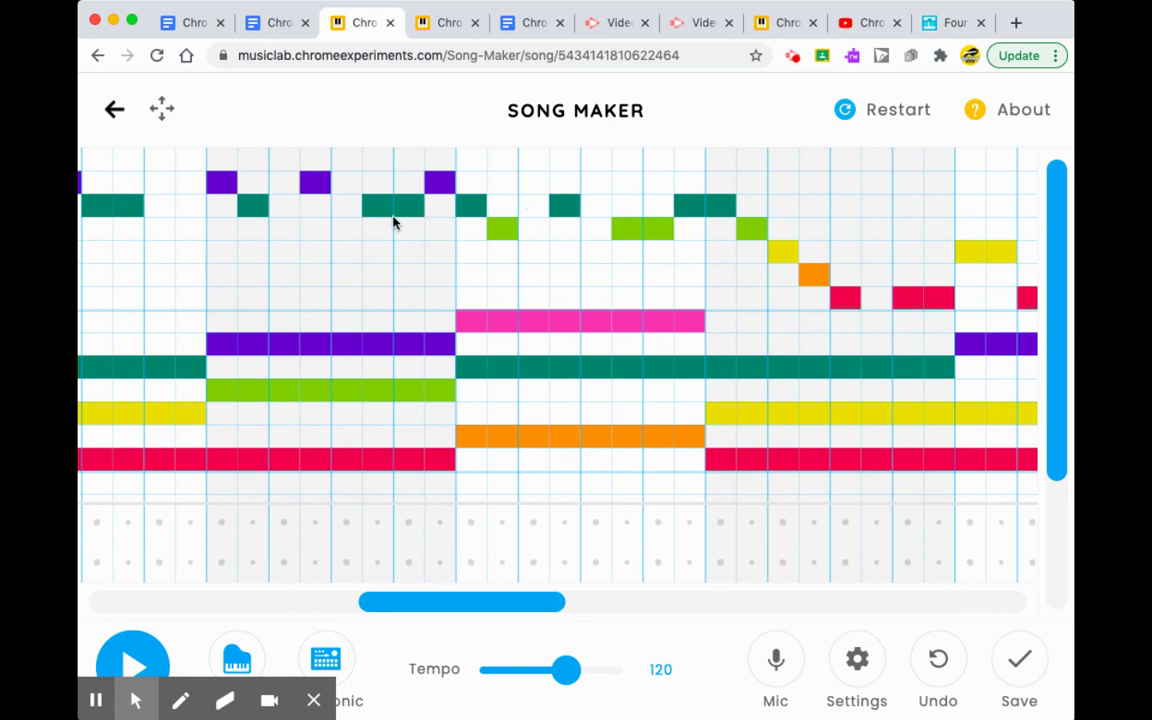
scroll(503, 222, left, 10)
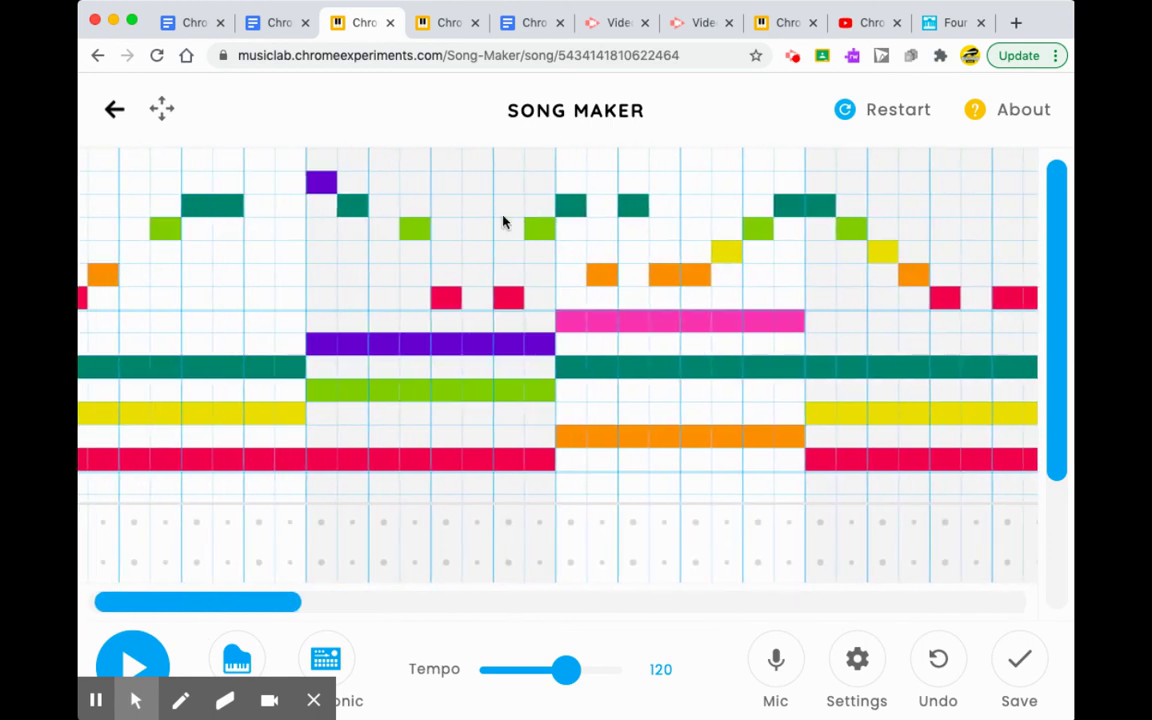
Examine the opening measures of the third phrase, checking its contrasting melody against the chords
scroll(496, 222, right, 1)
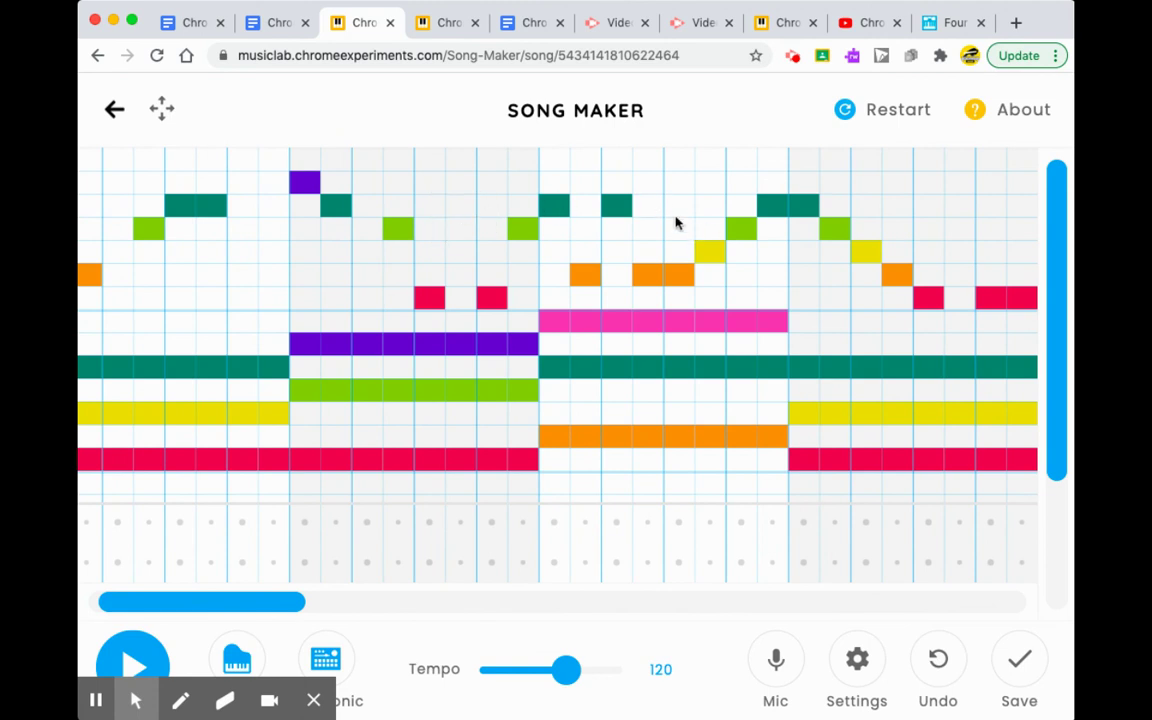
scroll(676, 222, right, 15)
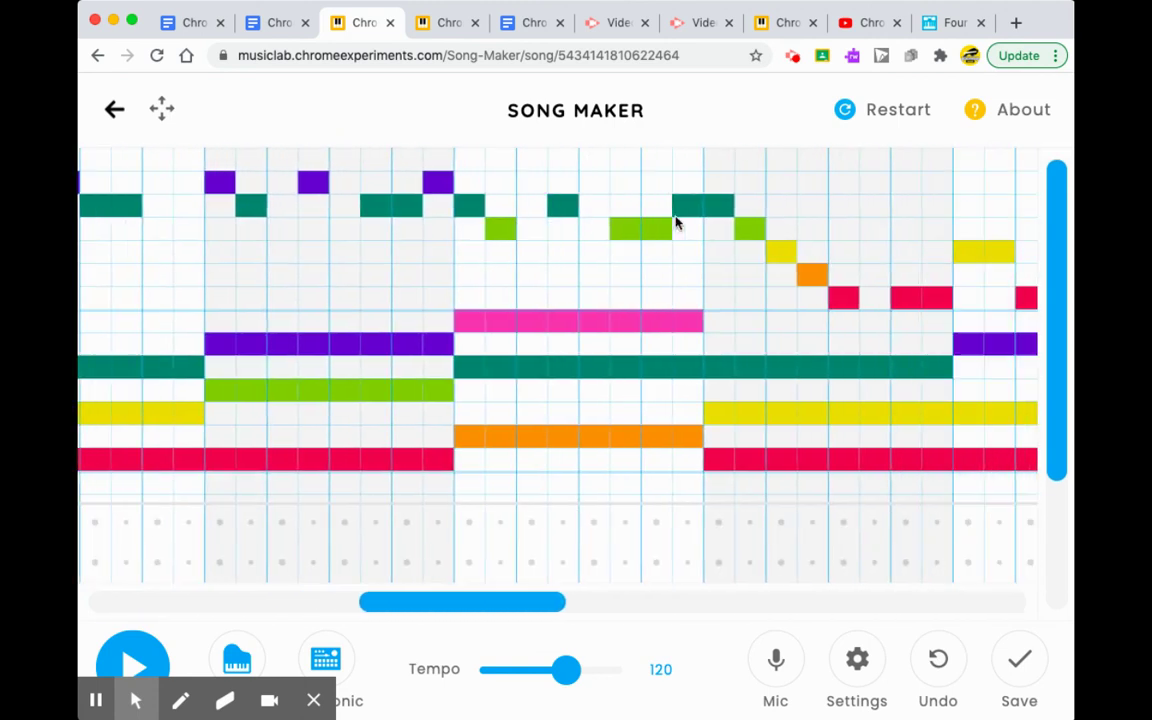
scroll(676, 222, right, 8)
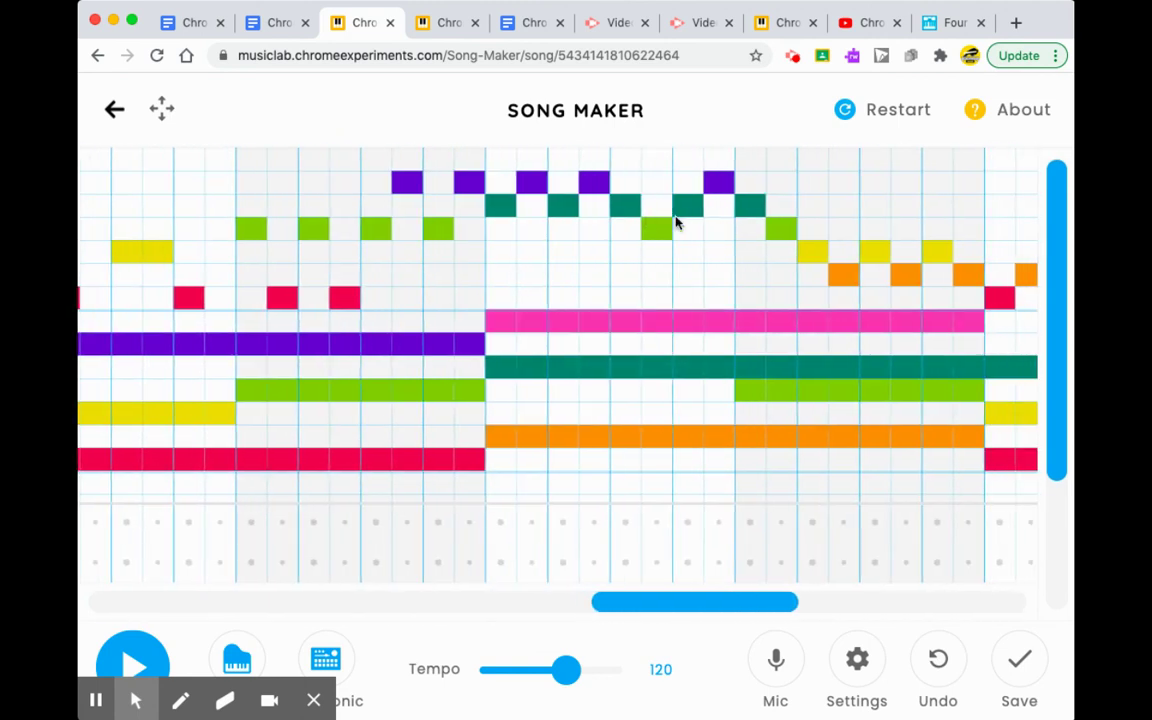
scroll(676, 222, right, 4)
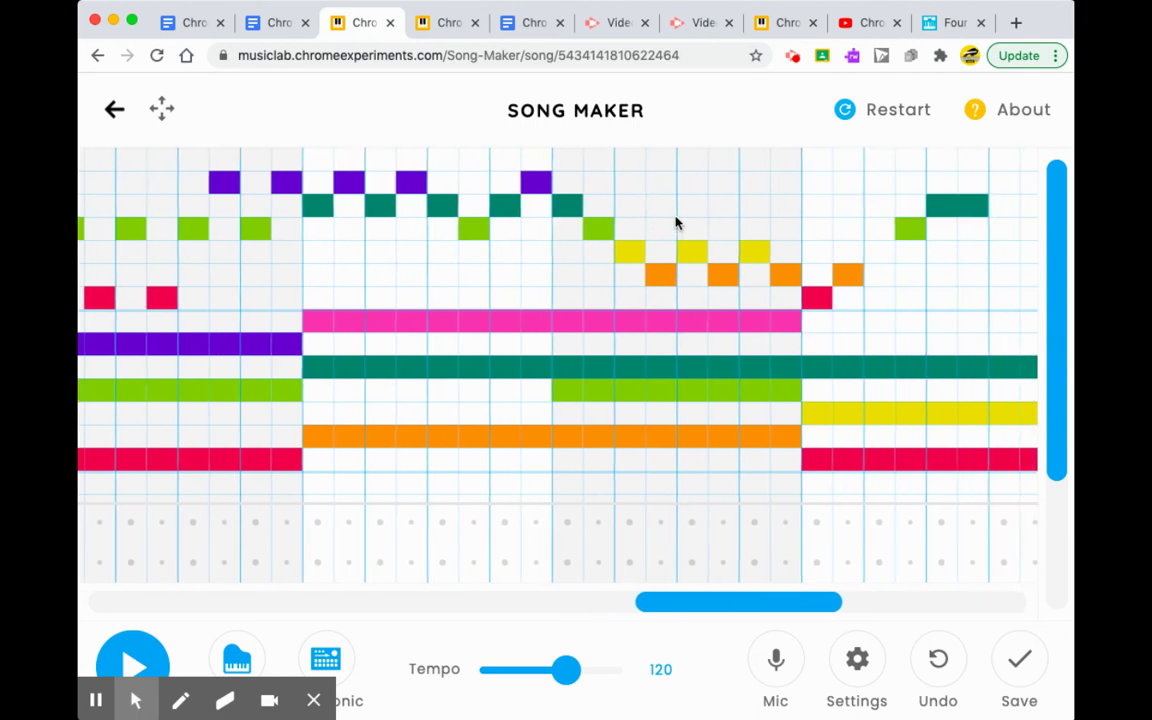
scroll(676, 222, left, 10)
scroll(676, 222, right, 4)
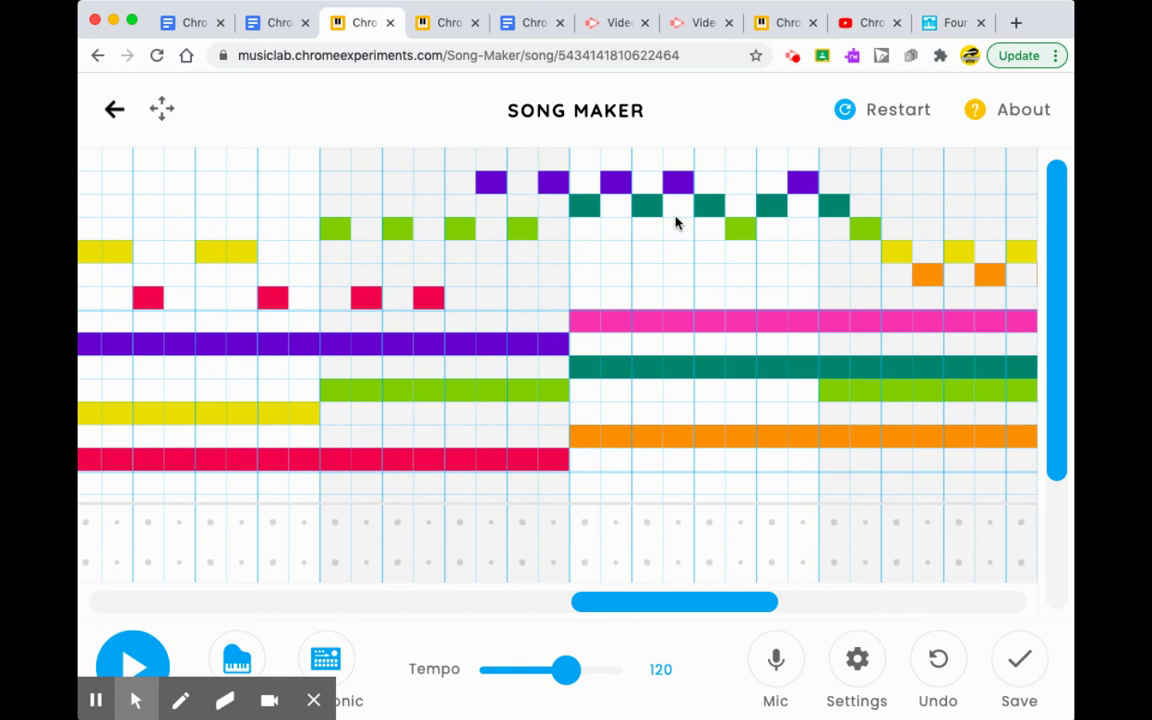
scroll(676, 222, left, 1)
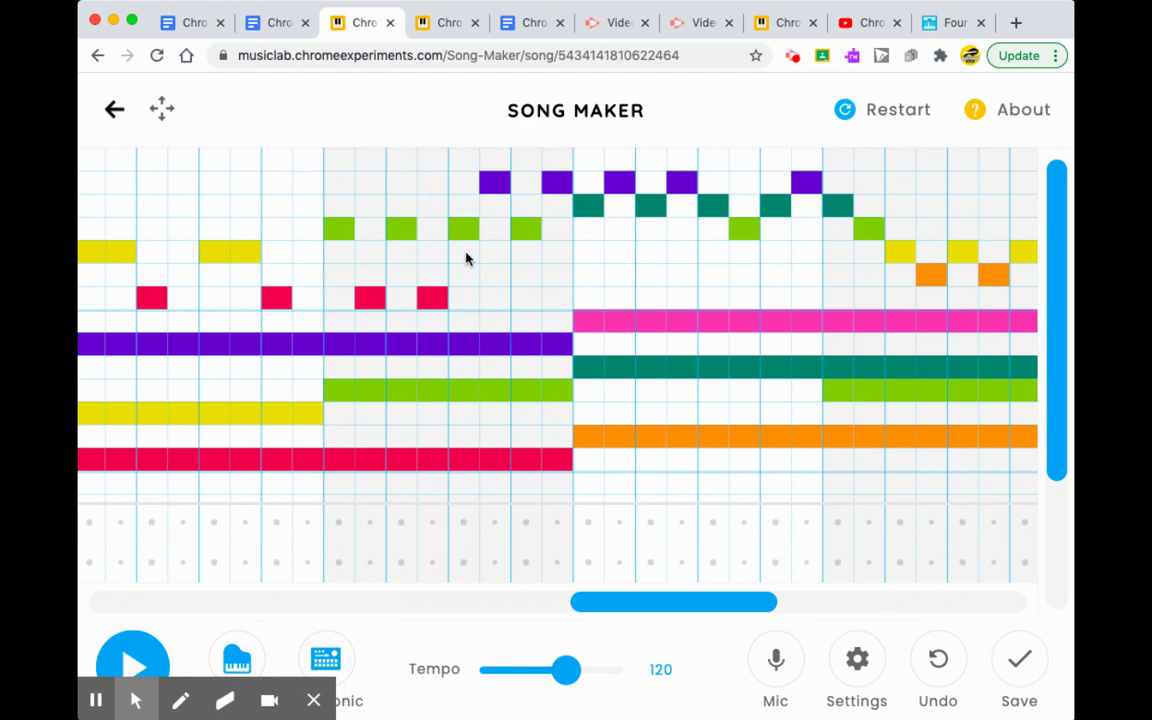
Examine the rest of the third phrase, following its alternating and descending melody notes over the chords
scroll(465, 259, right, 5)
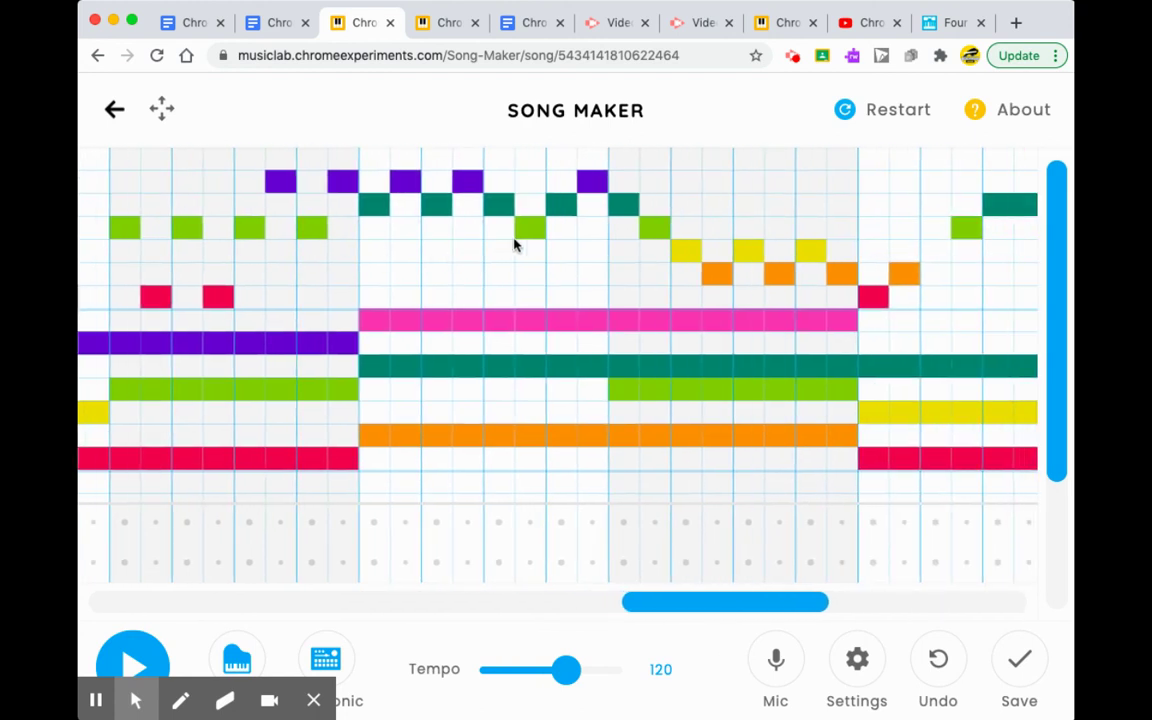
scroll(515, 245, right, 1)
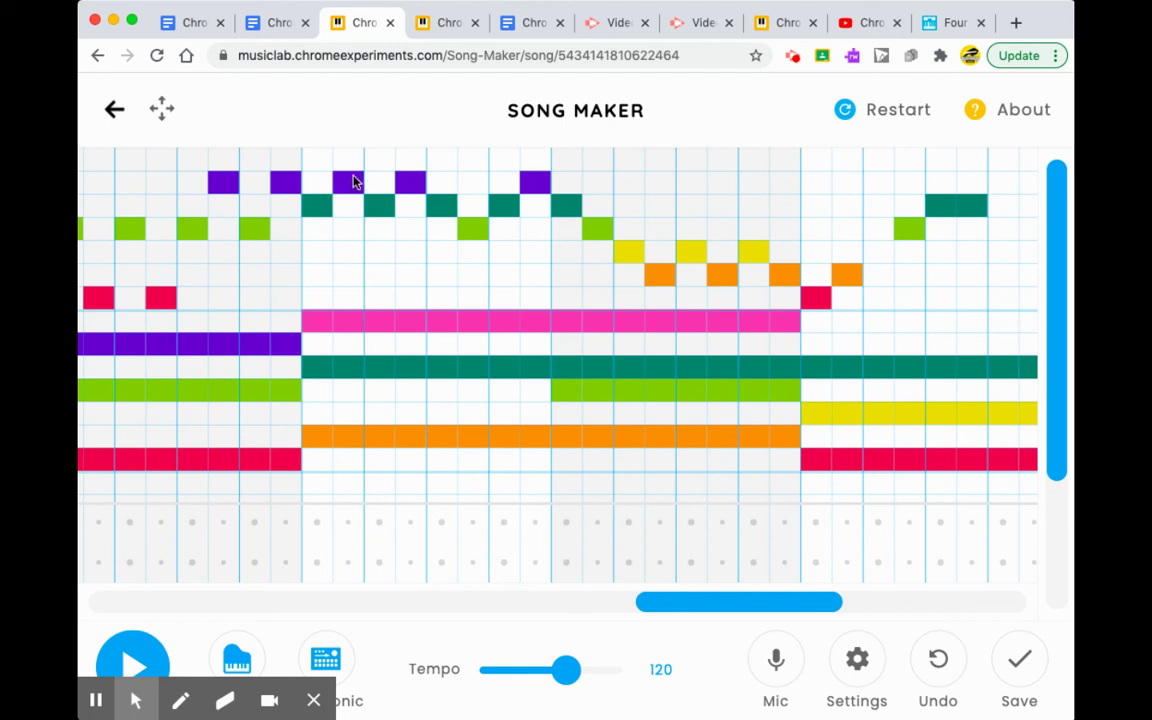
click(441, 208)
scroll(808, 310, left, 5)
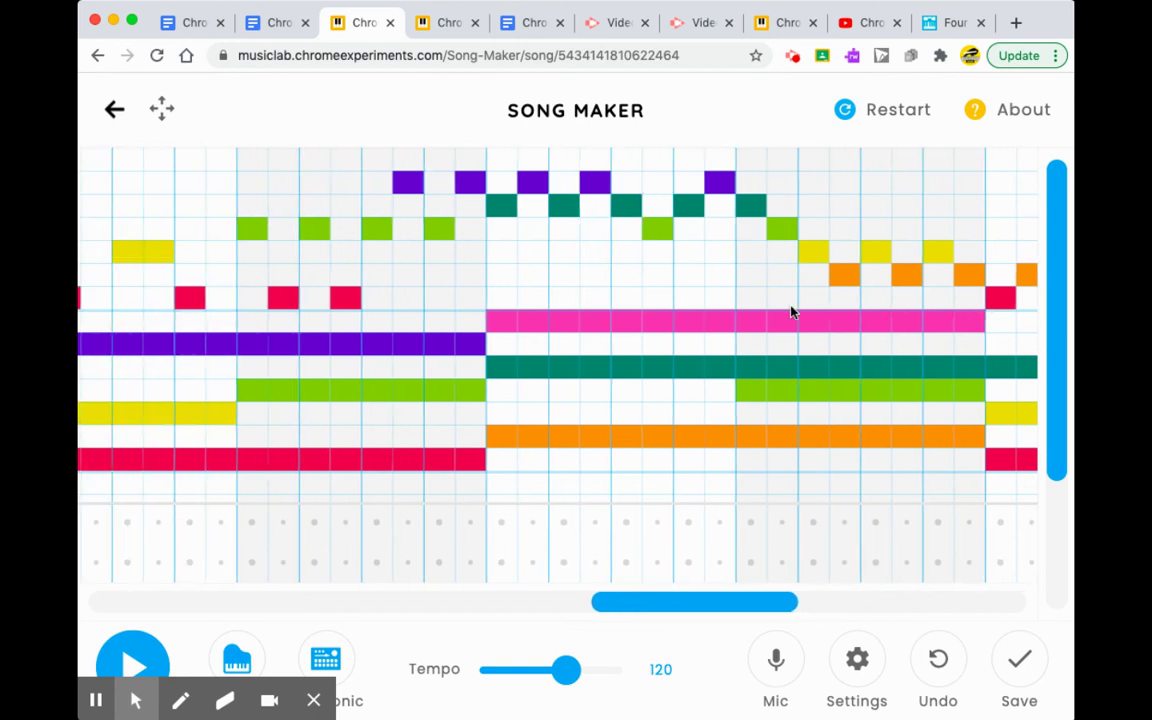
Review the song's final phrase through its closing measure
scroll(790, 313, right, 15)
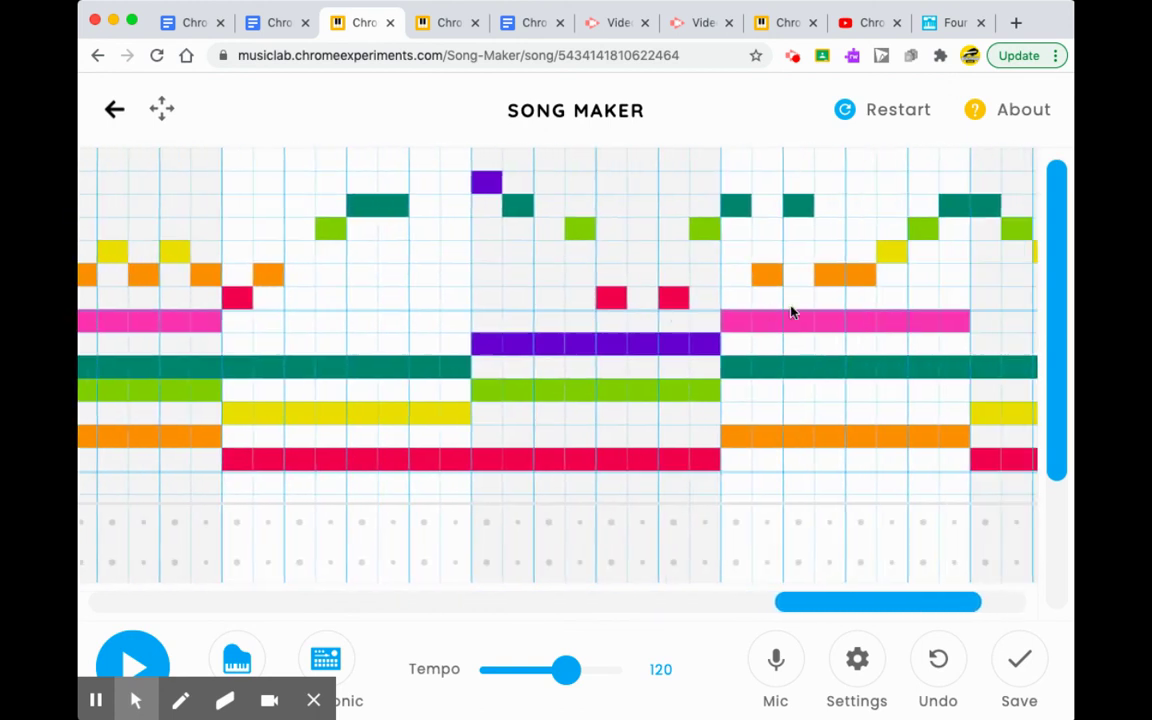
scroll(790, 313, right, 2)
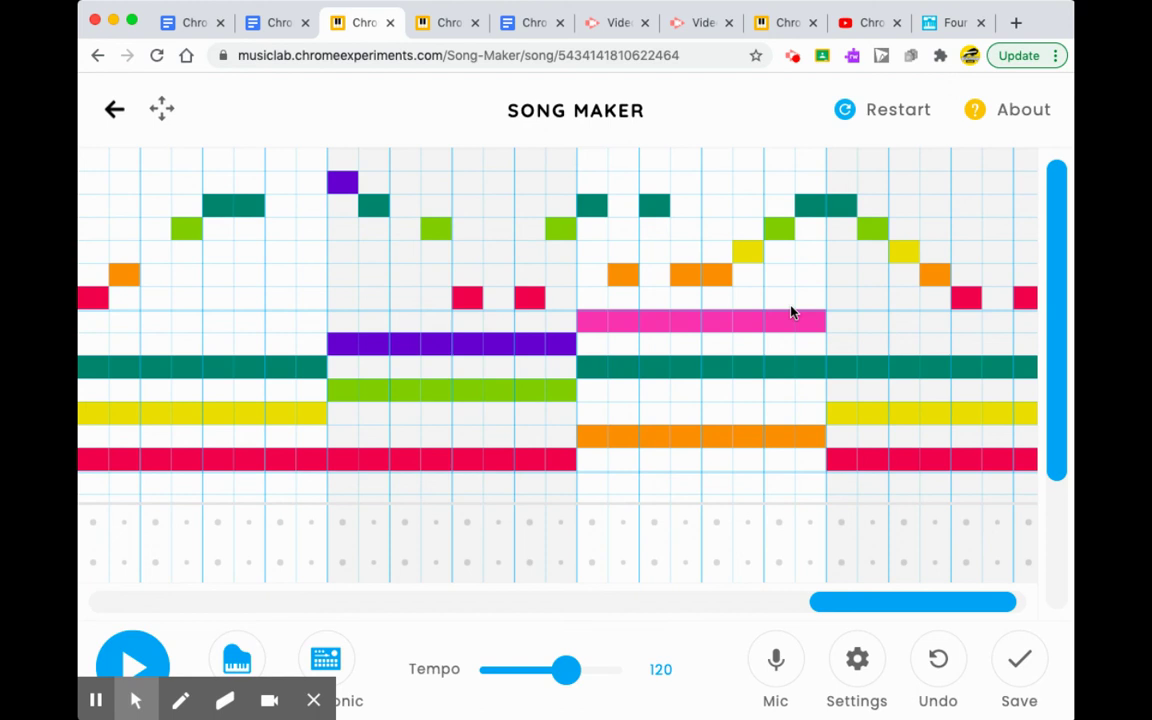
scroll(790, 313, right, 1)
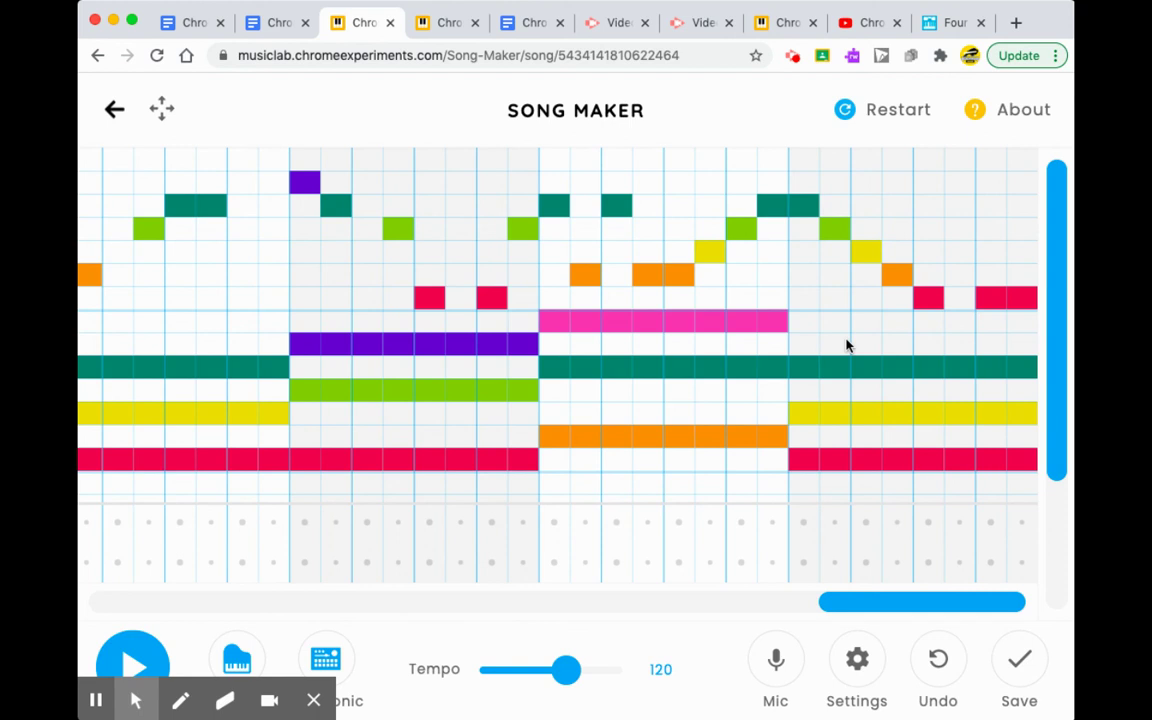
Return to the start of the song, play it through to the closing measure, and stop playback
scroll(846, 345, left, 10)
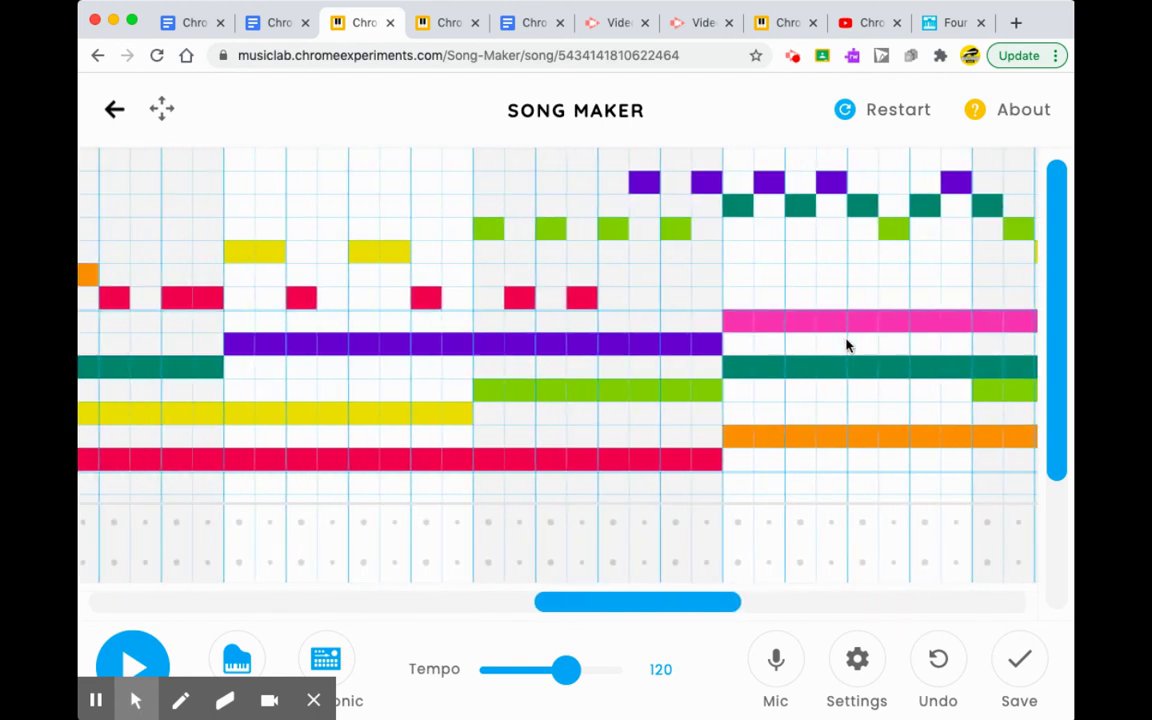
scroll(846, 345, left, 6)
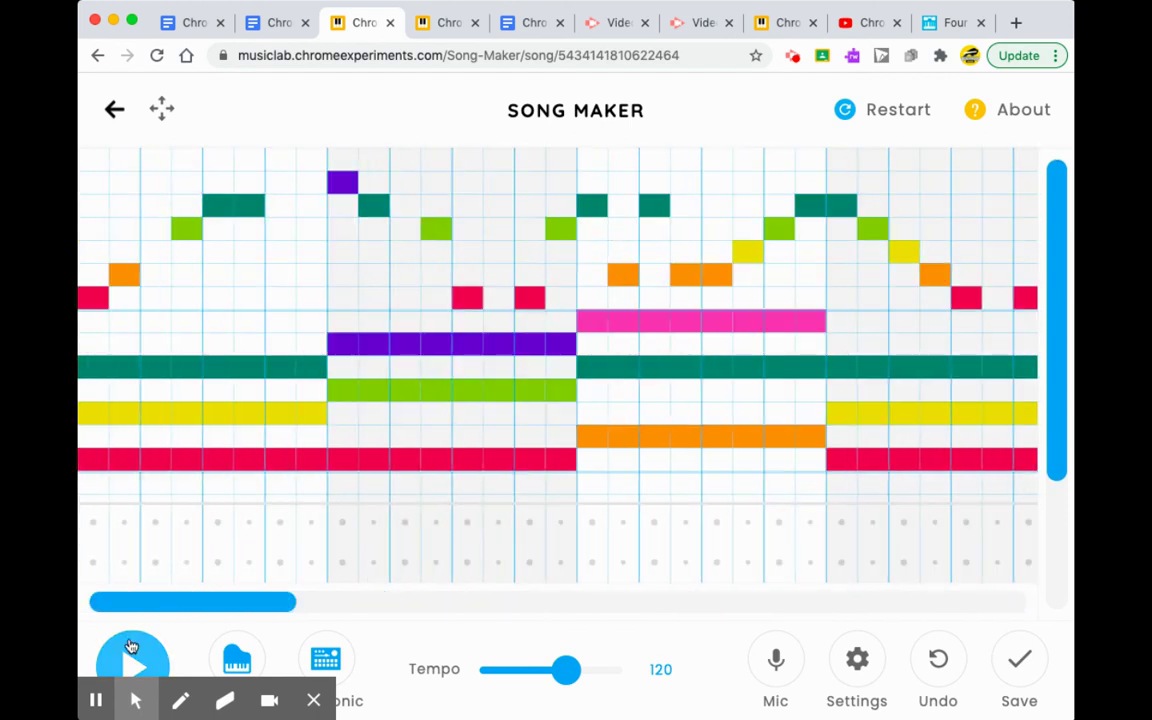
click(131, 651)
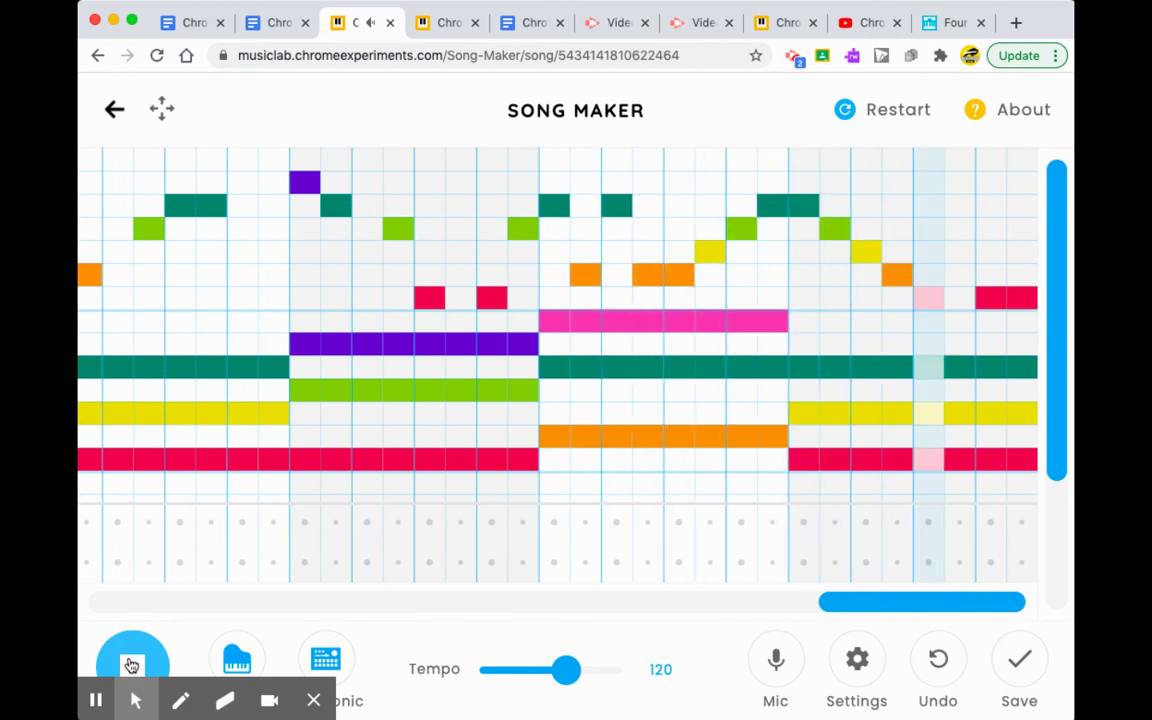
click(130, 665)
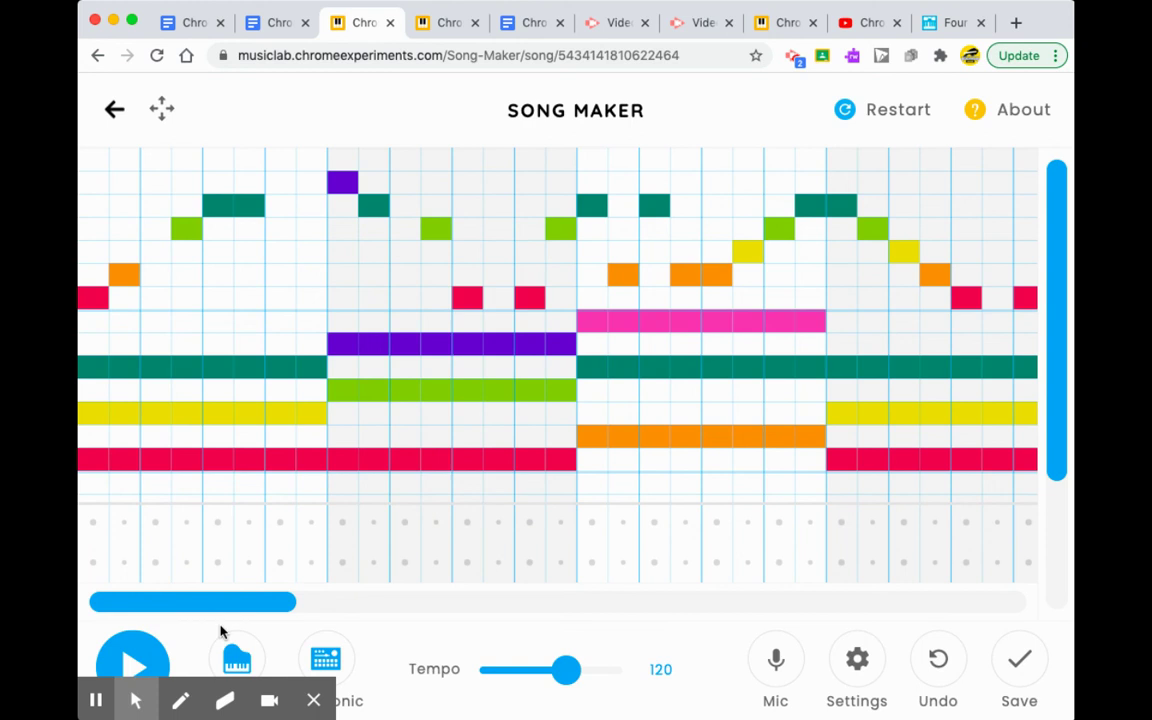
Save the song with its melody and copy the saved song's link
click(1015, 665)
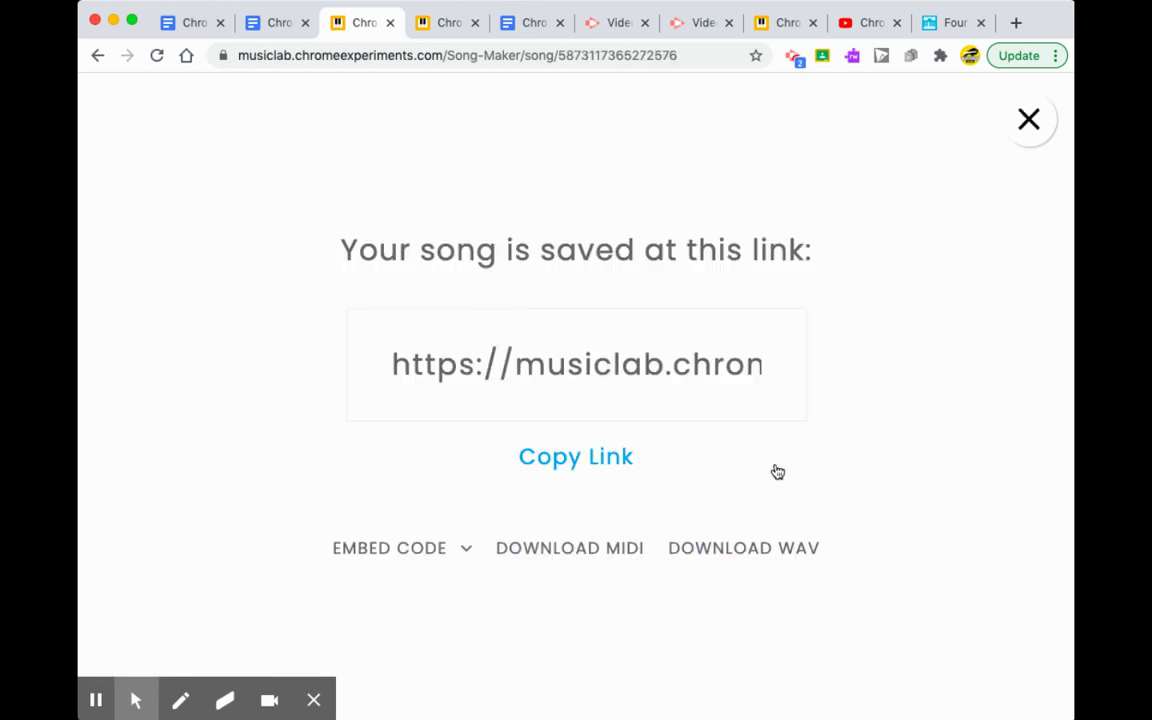
click(576, 459)
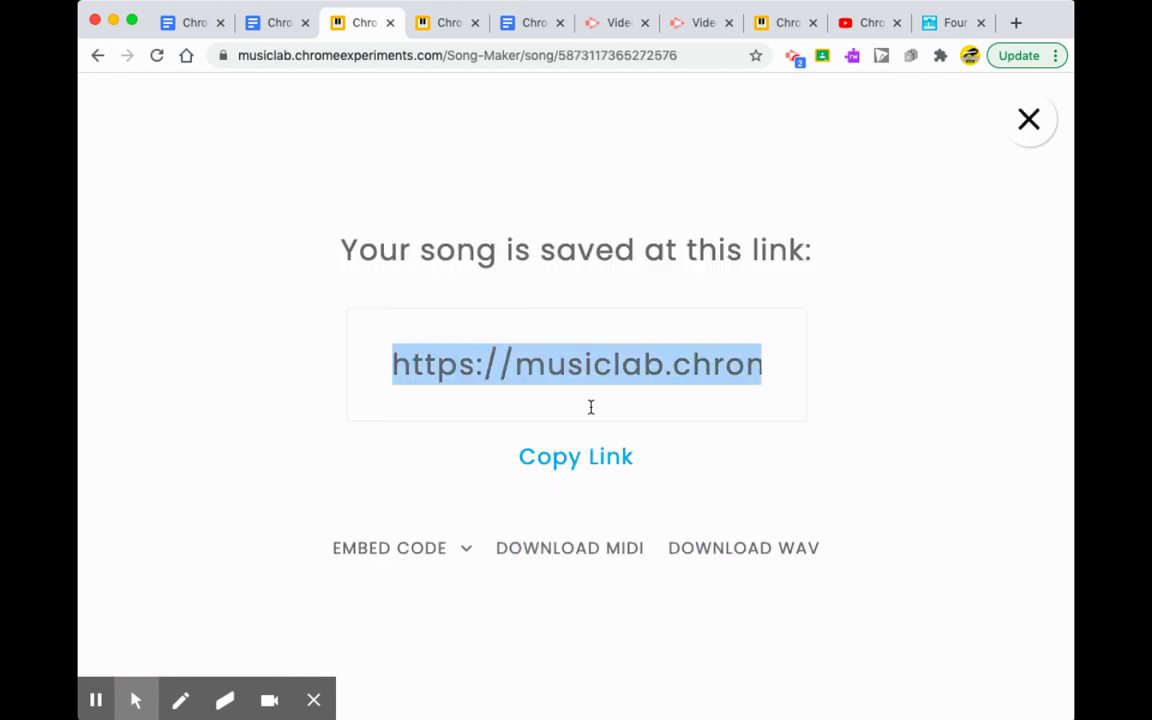
Switch to the Chrome Lab Song Maker Links document and paste the song link below Harmony Assignment 2/16/21, leaving a blank line between them
click(528, 30)
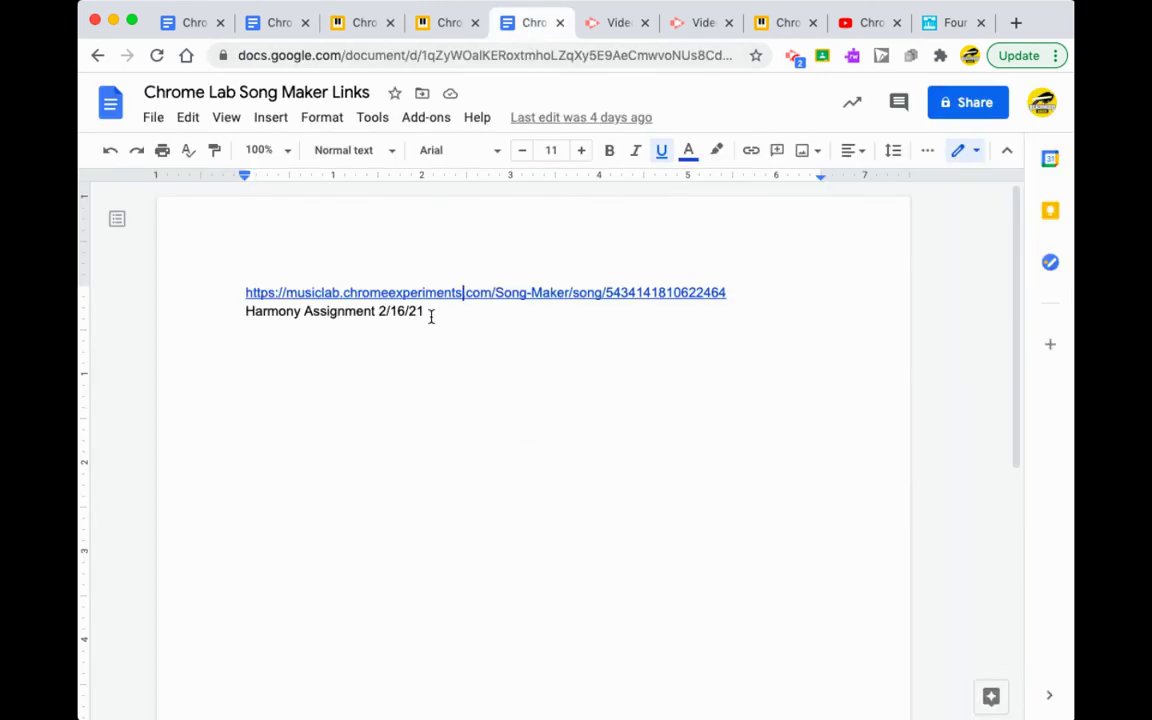
click(432, 313)
key(Return)
key(Return)
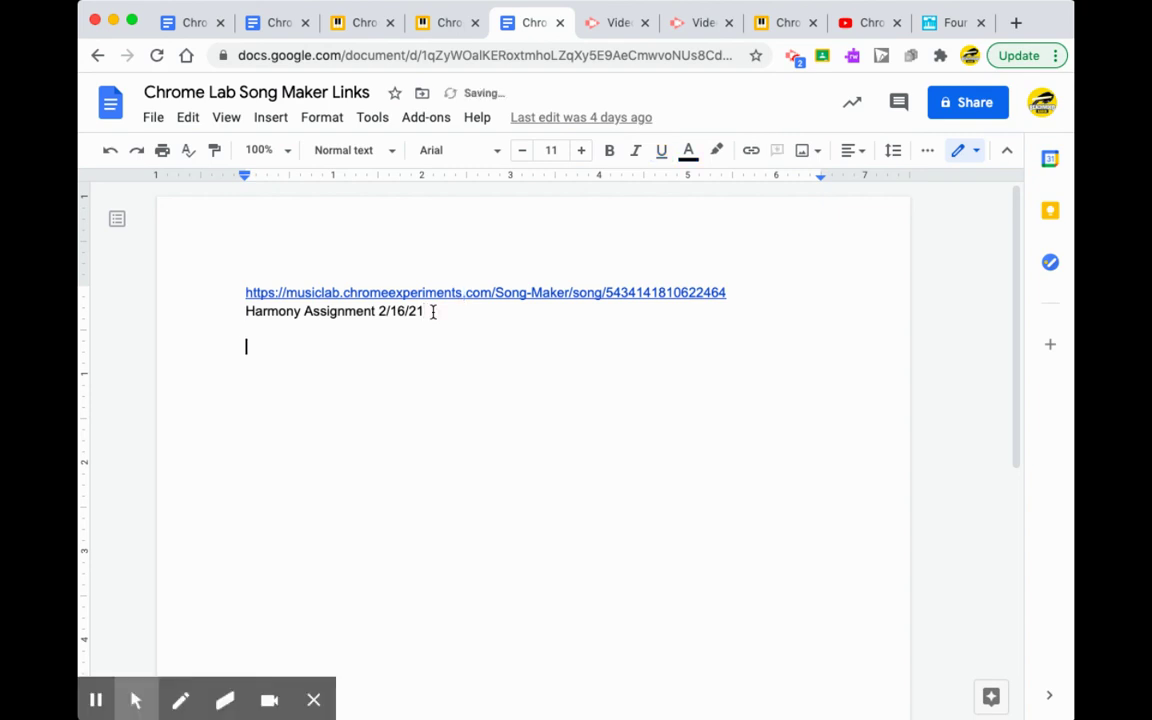
key(super+v)
Label the pasted link "Melody Assignment 2/19/21" on the line beneath it
key(Return)
text(M)
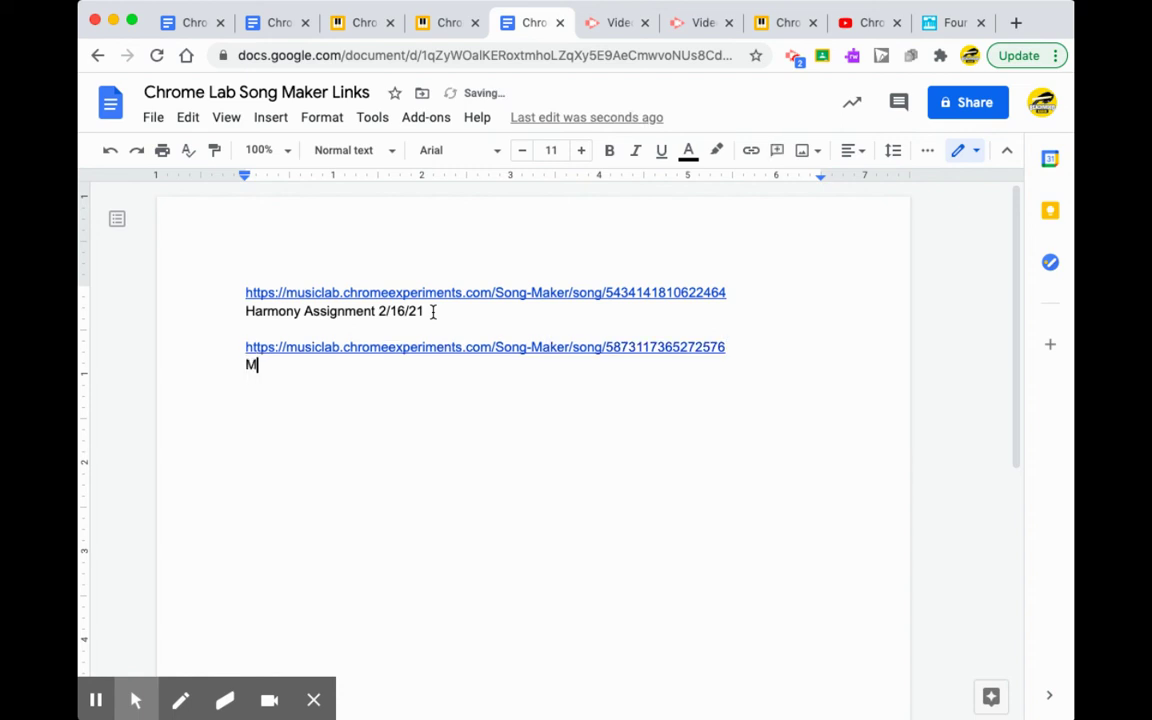
text(elody Assignment  )
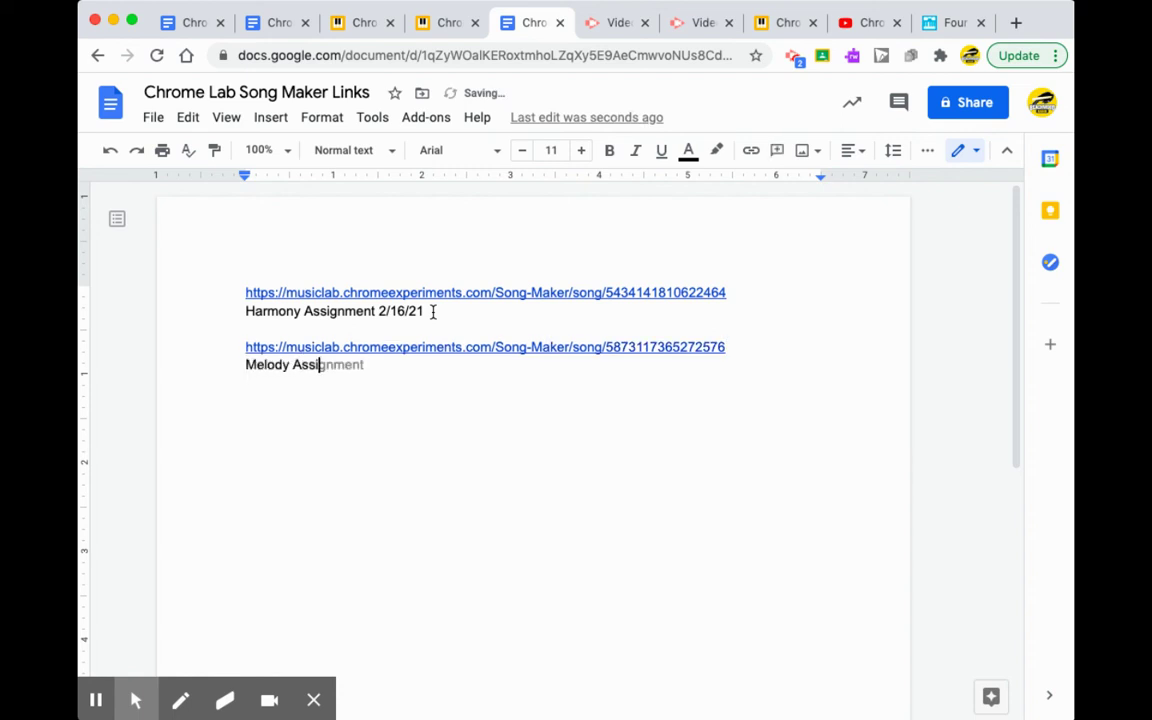
text(2/19/21)
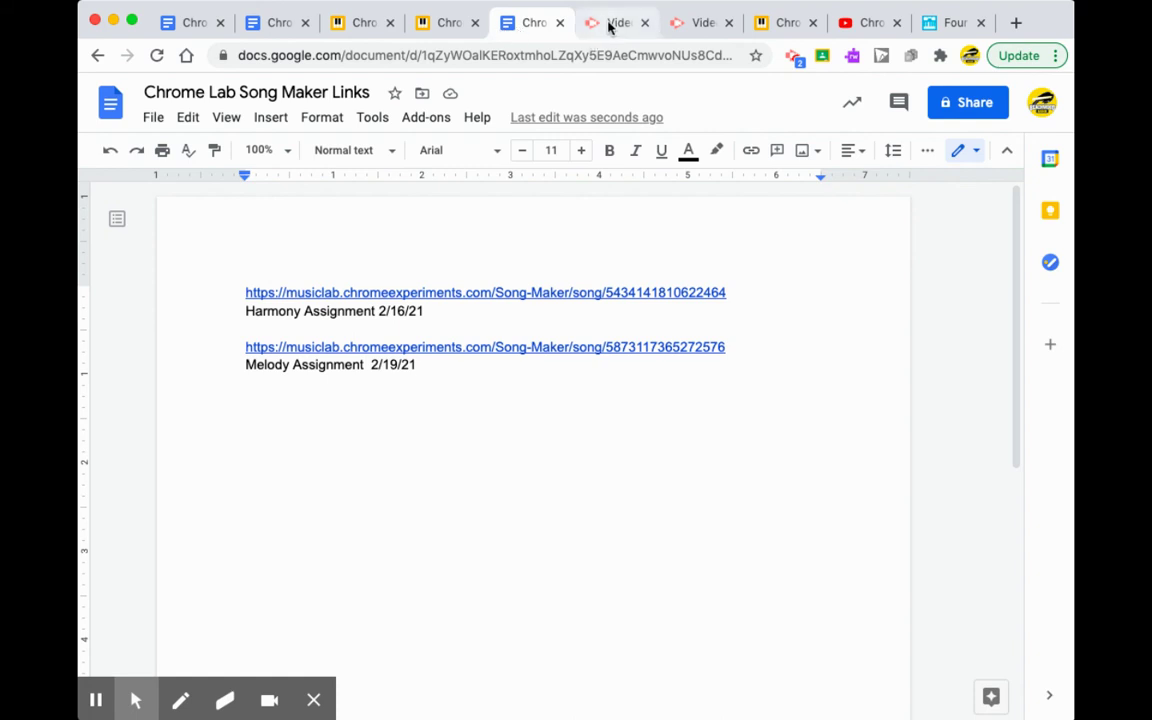
mouse_move(93, 622)
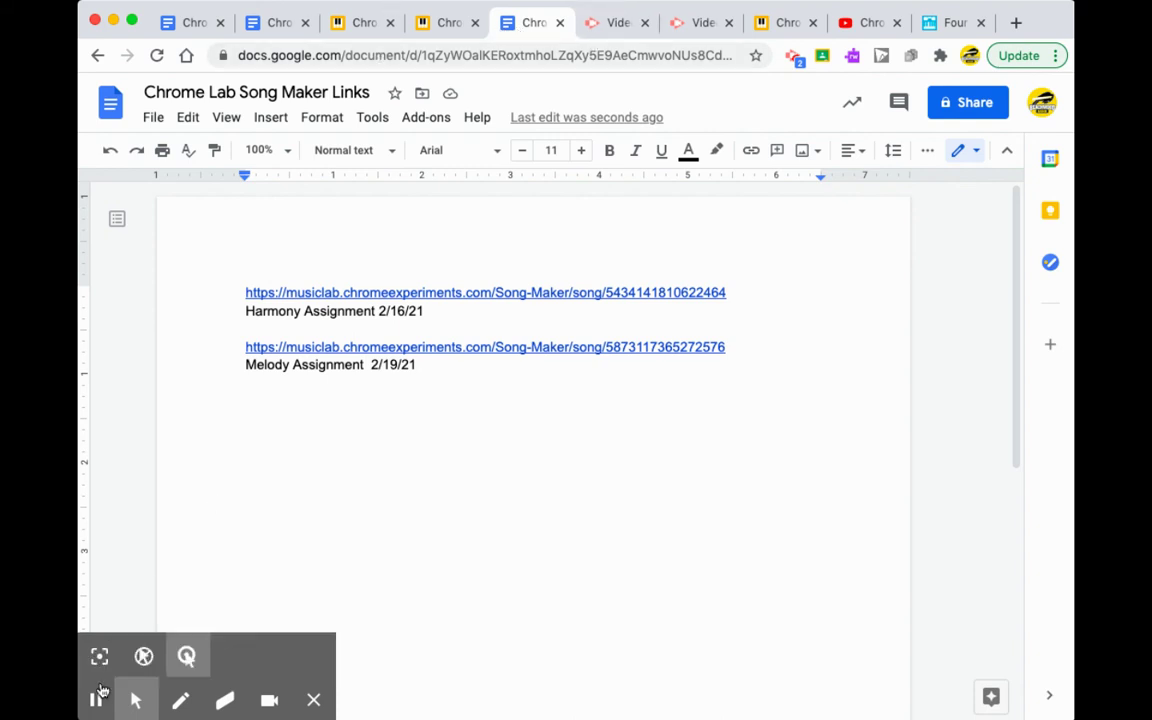